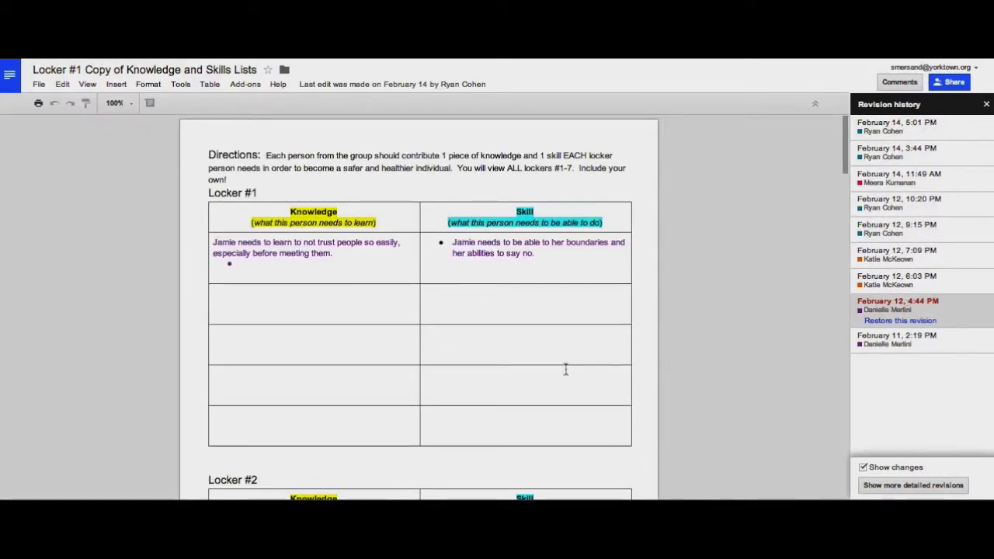
Review the highlighted contributions for Lockers #1 to #3 in the February 12, 4:44 PM revision
scroll(565, 370, down, 5)
scroll(565, 370, down, 5)
scroll(566, 369, up, 7)
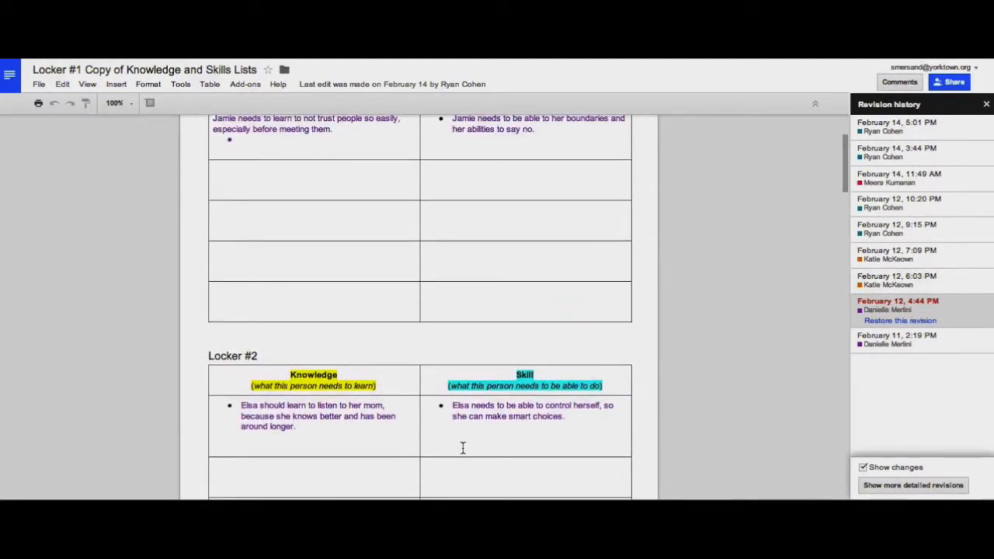
scroll(461, 448, down, 3)
scroll(462, 449, down, 5)
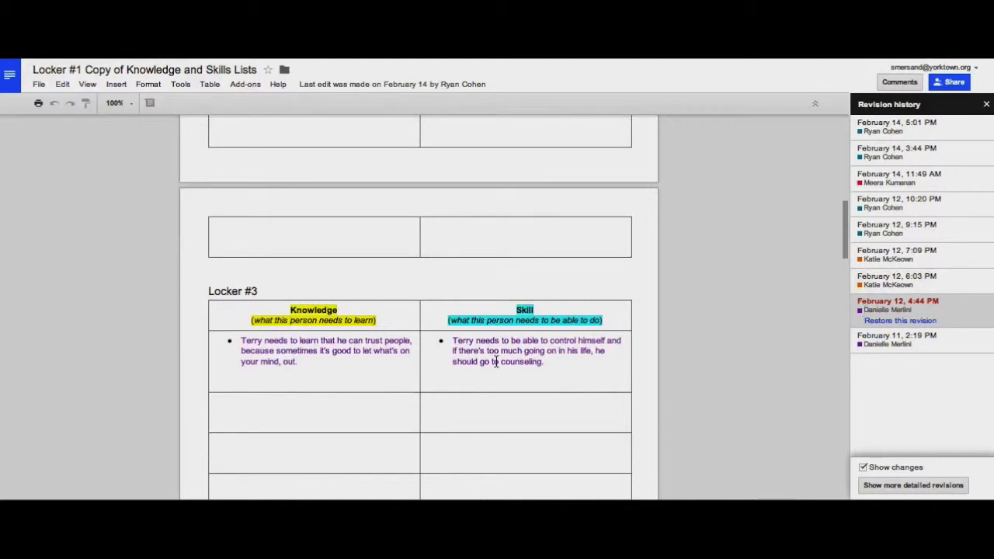
View the February 12 revisions from 6:03 PM, 9:15 PM and 10:20 PM one after another
click(865, 283)
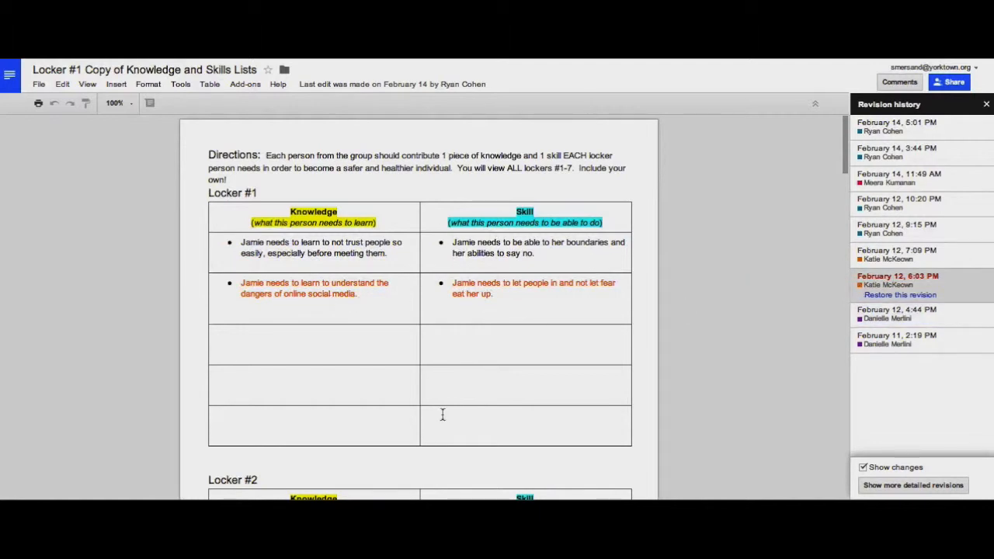
scroll(442, 416, down, 5)
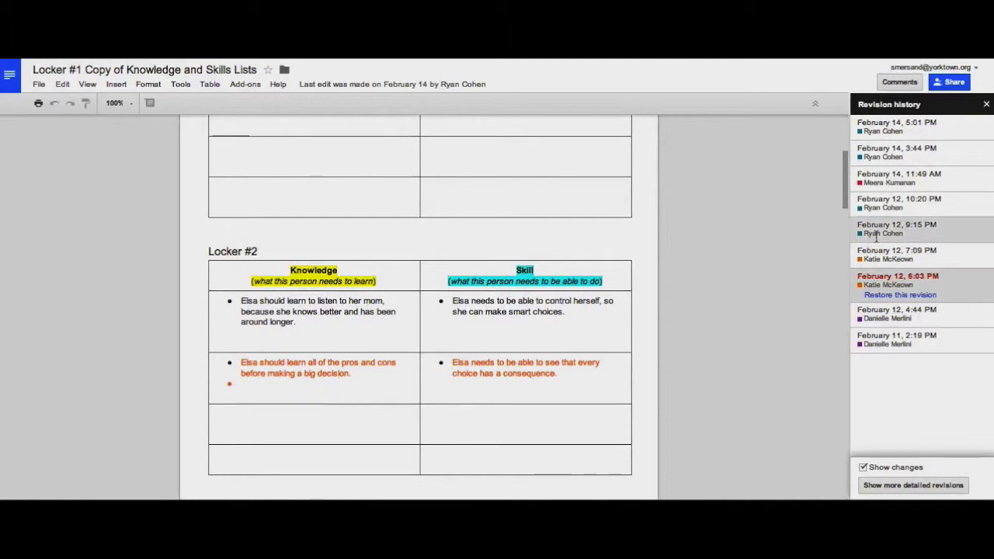
click(878, 231)
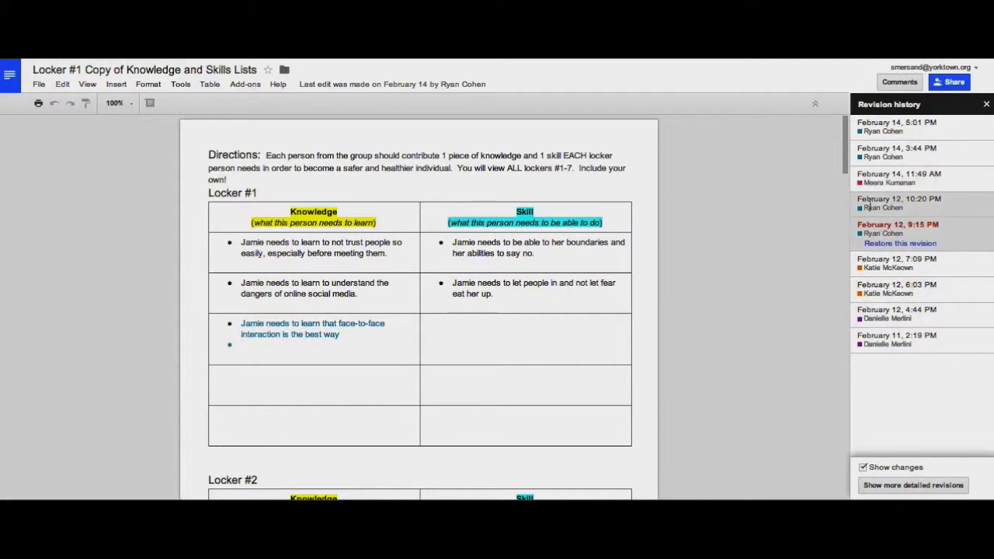
click(868, 203)
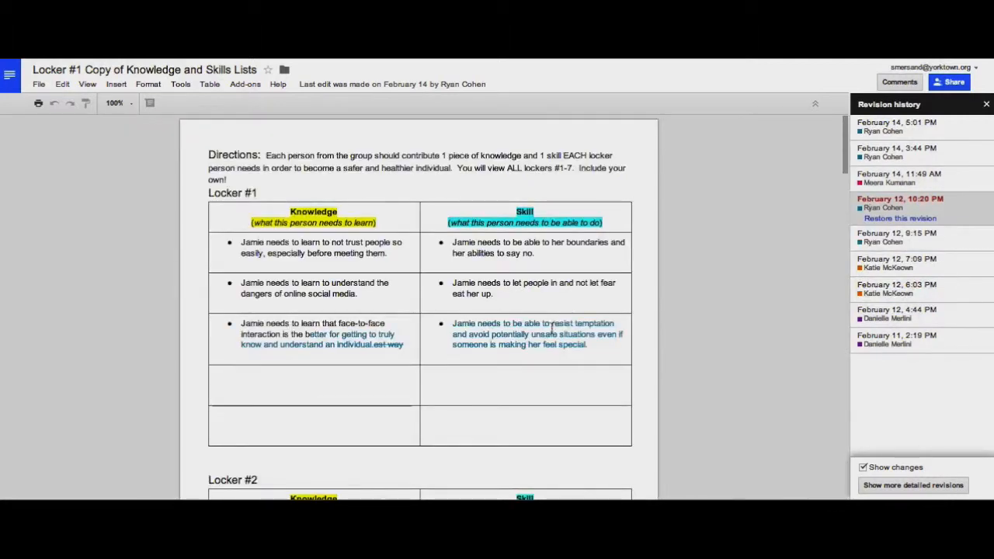
View the February 14, 11:49 AM revision and examine its additions to the Locker #1 and Locker #2 tables
click(866, 181)
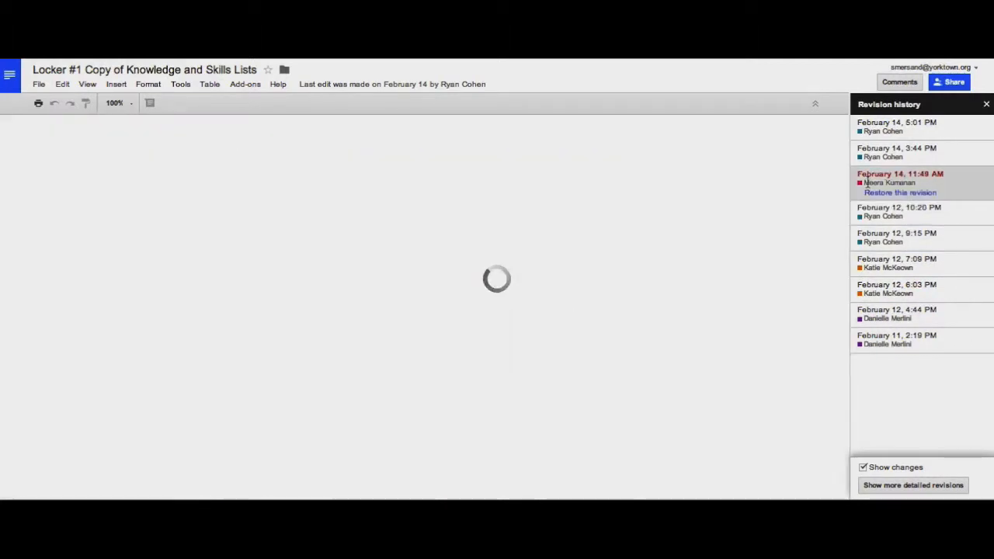
scroll(519, 354, down, 4)
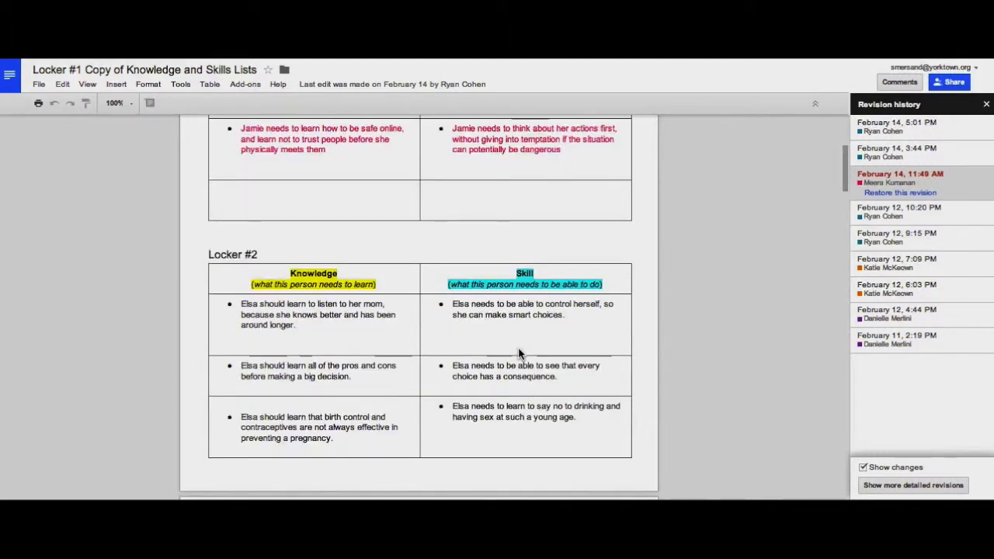
scroll(519, 353, up, 2)
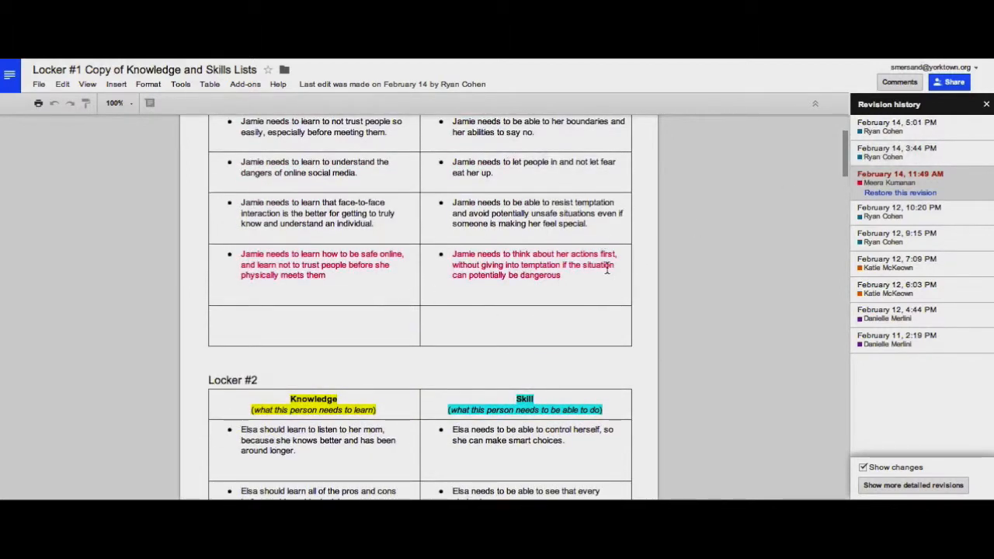
scroll(608, 268, down, 2)
scroll(608, 267, up, 4)
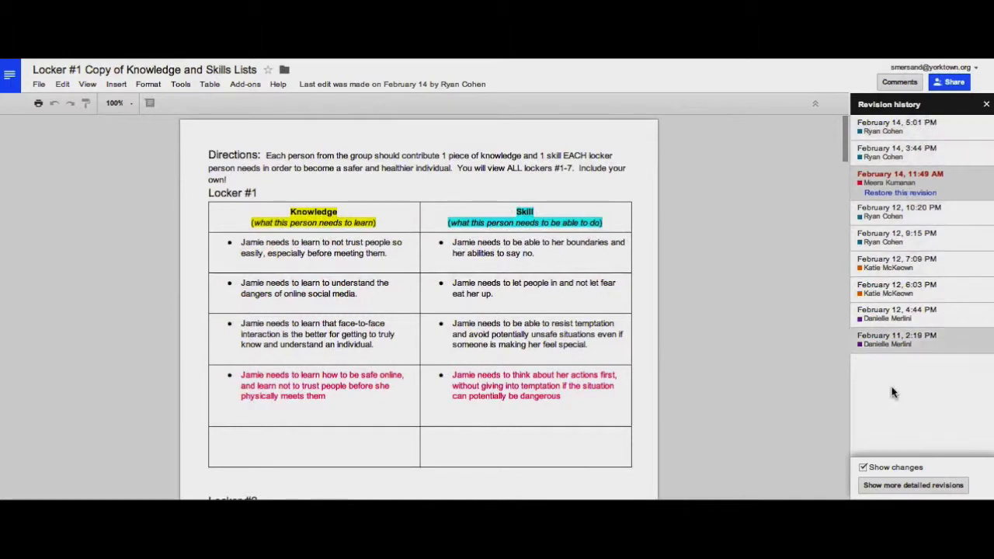
Show the more detailed revisions and examine the contributors and times of the individual edits
click(921, 485)
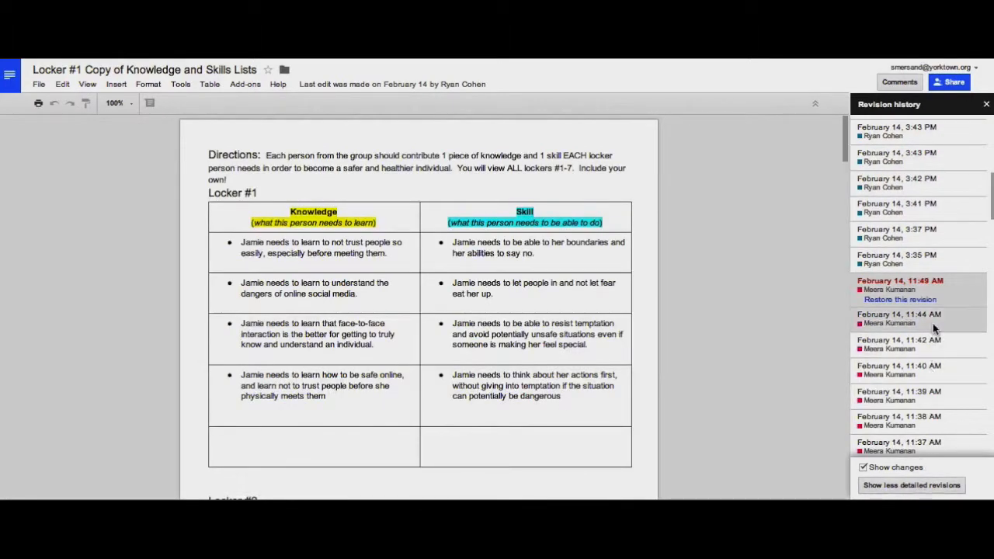
scroll(933, 323, down, 3)
scroll(933, 323, down, 6)
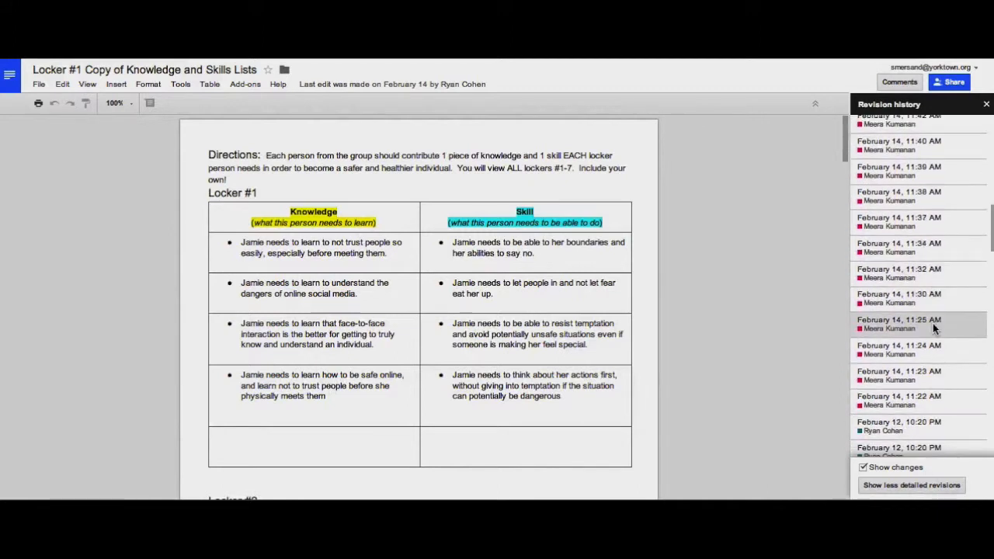
scroll(933, 325, down, 5)
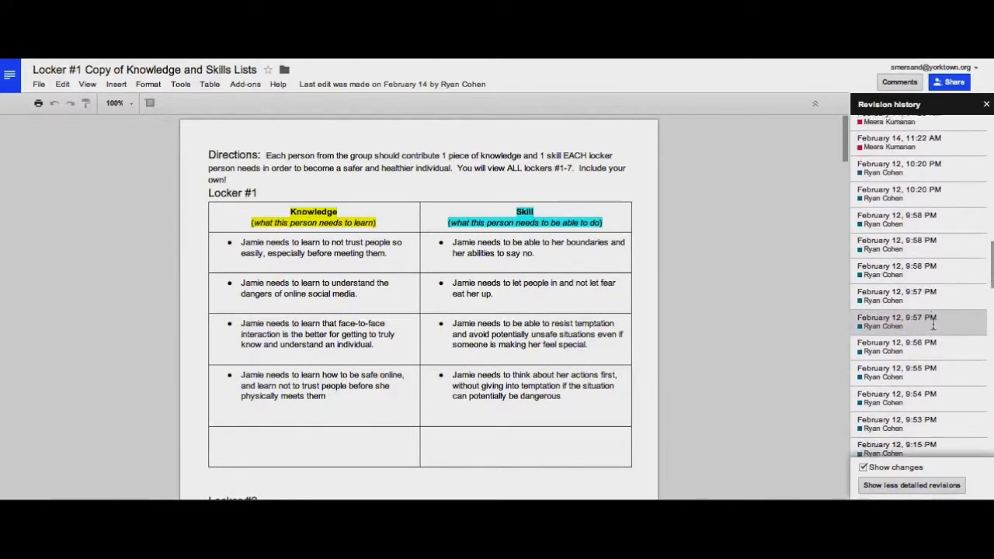
scroll(933, 325, down, 4)
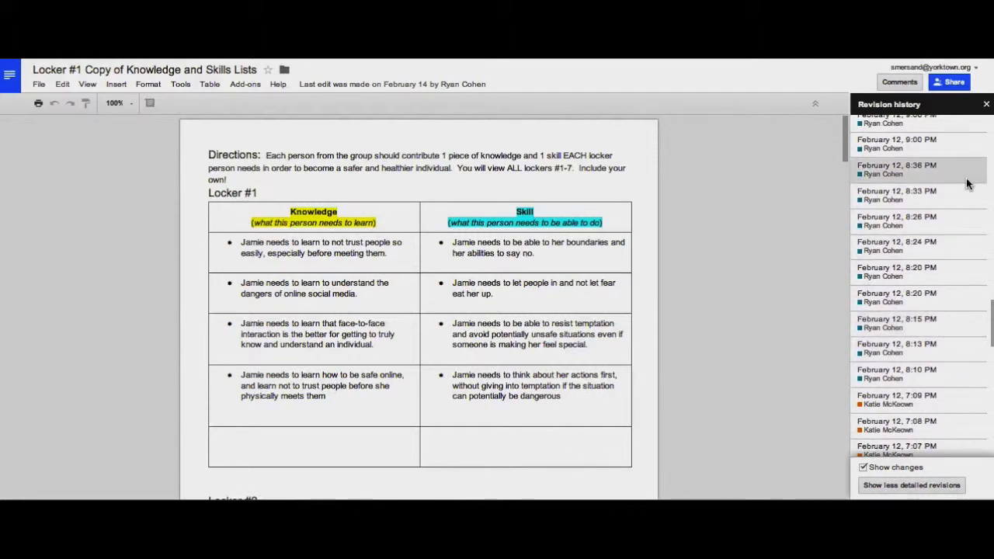
scroll(967, 181, up, 2)
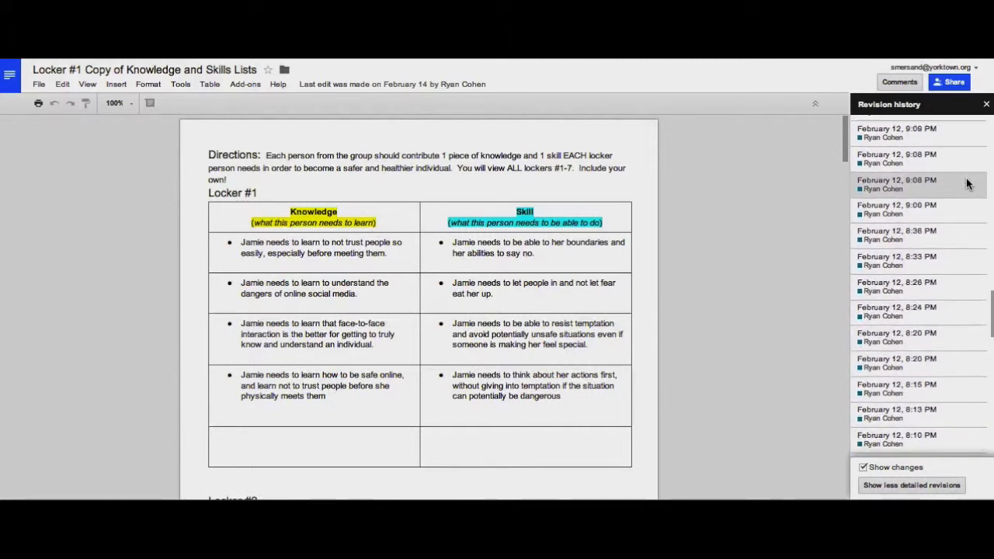
scroll(967, 183, up, 10)
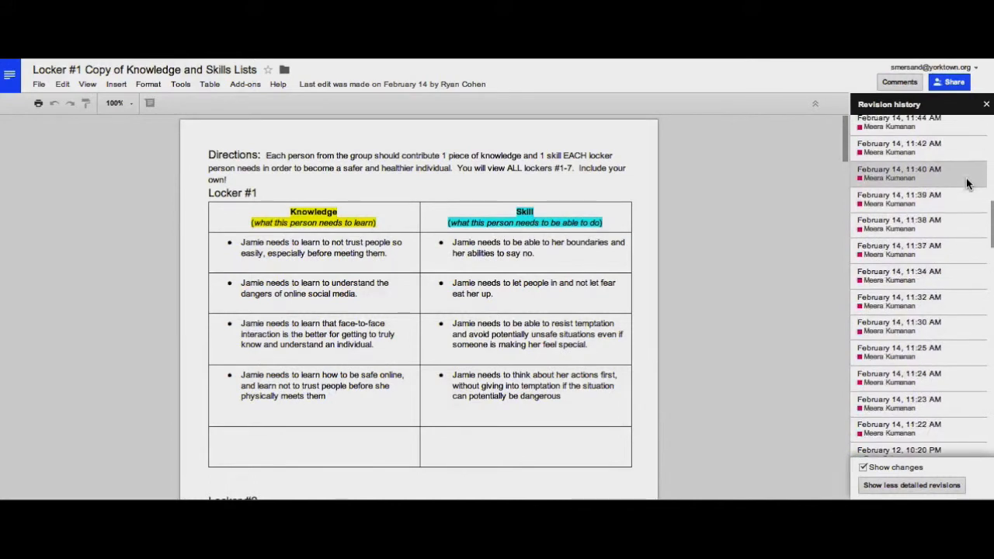
scroll(966, 177, up, 6)
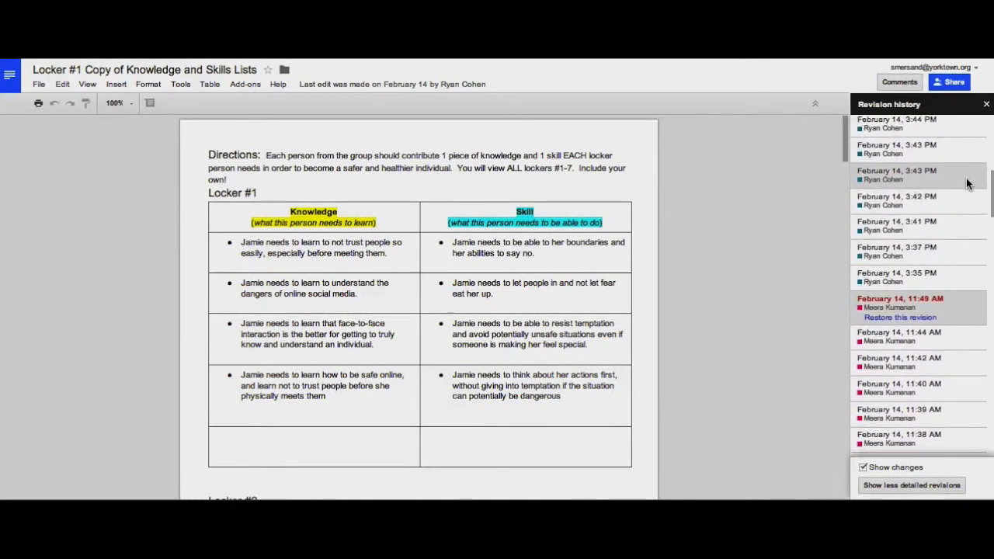
scroll(967, 182, up, 8)
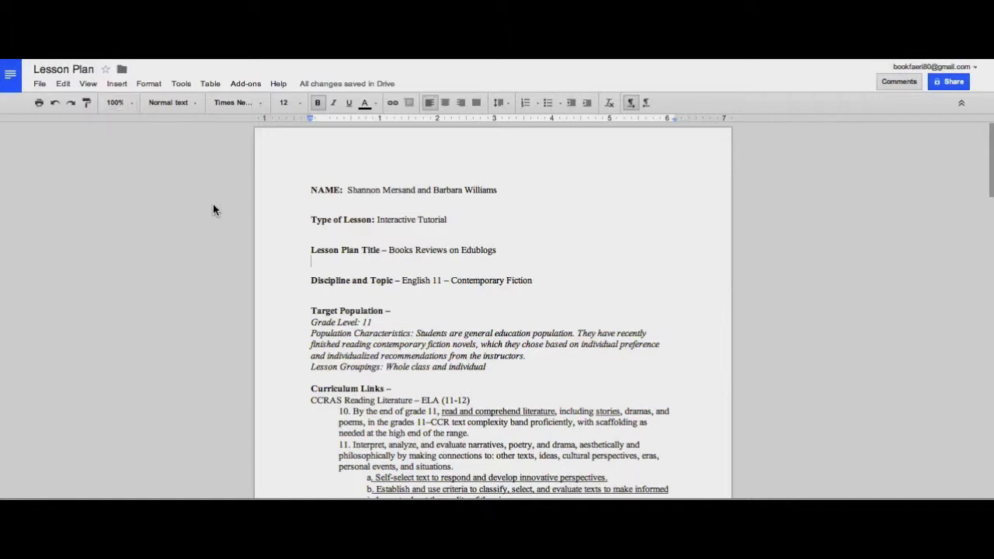
Run the spelling check on the Lesson Plan document and change "log in" to "login"
click(181, 83)
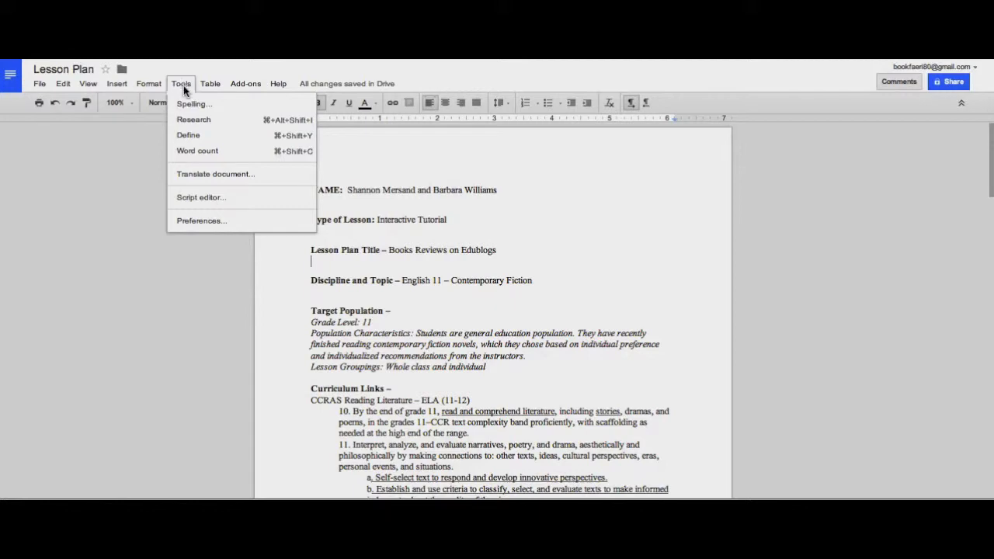
click(190, 103)
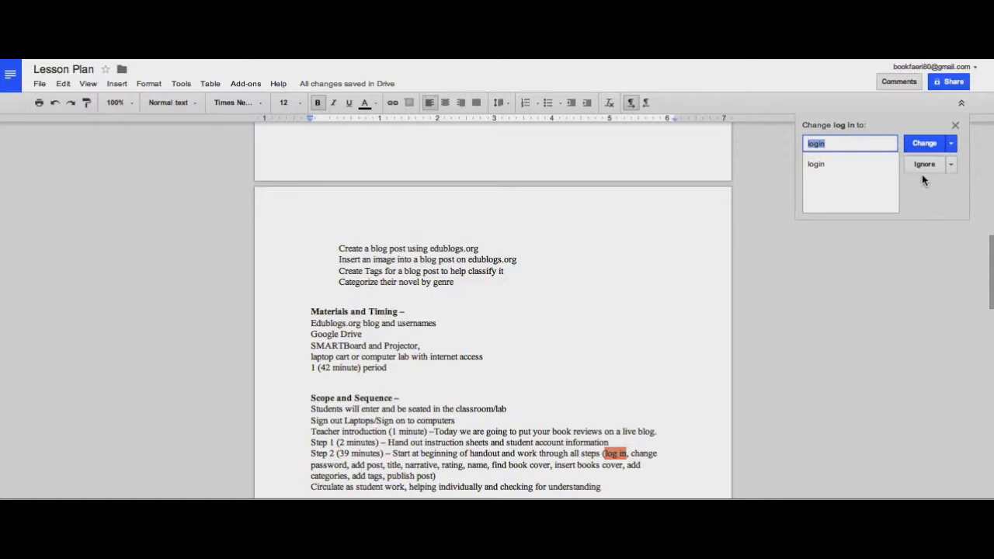
key(Return)
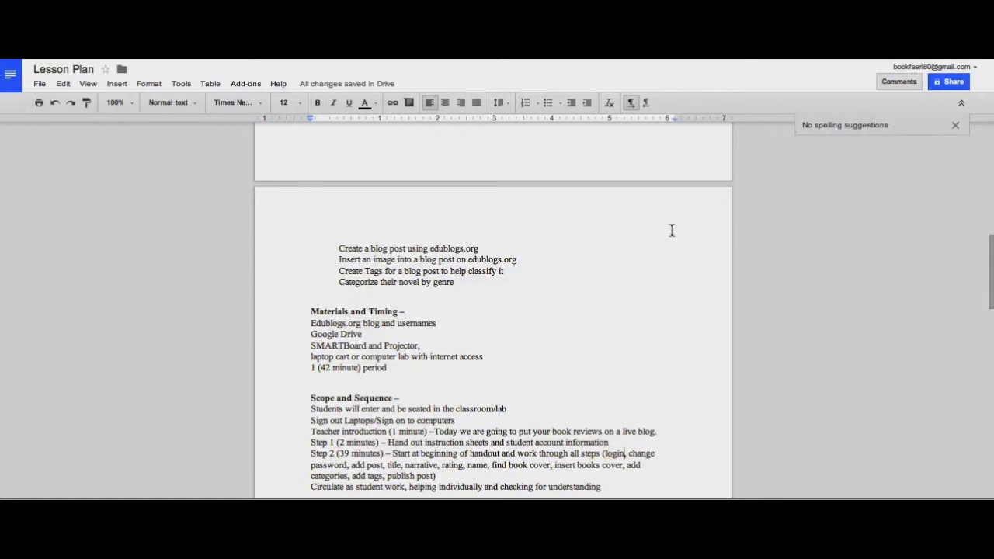
Look up the dictionary definition of the corrected word "login" with Define
scroll(608, 316, up, 10)
click(181, 83)
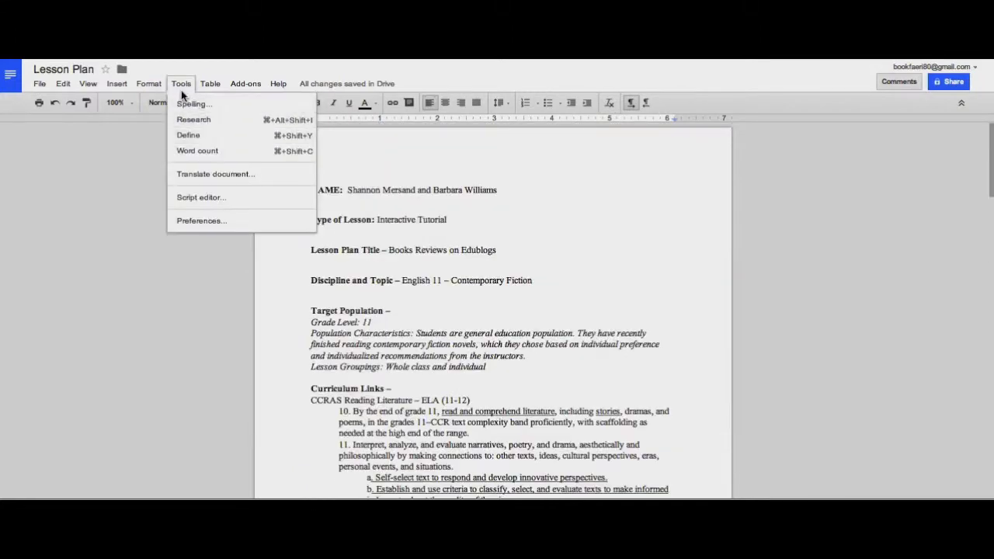
click(188, 136)
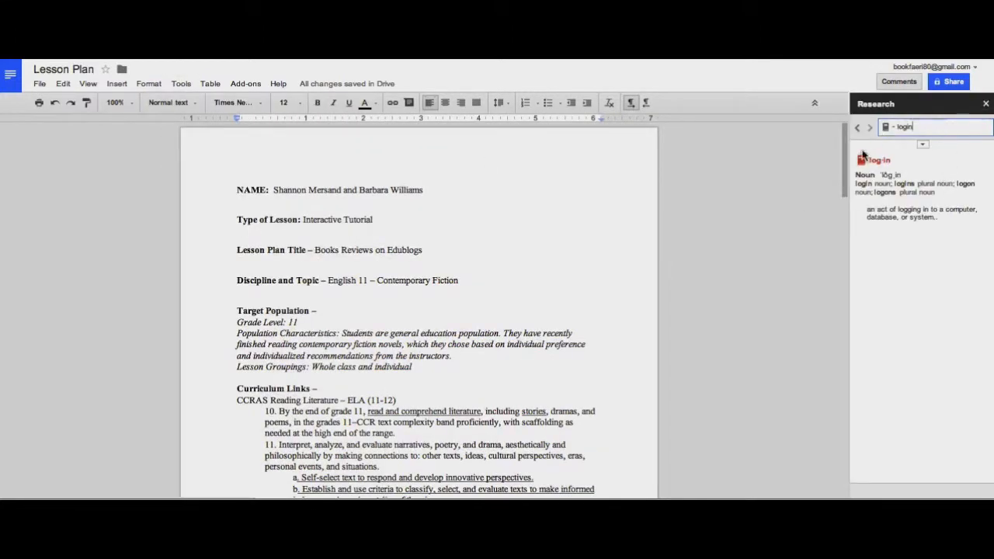
Look up the dictionary definition of "research"
click(459, 294)
click(940, 125)
click(914, 124)
text(research)
key(super+a)
text(research)
key(Return)
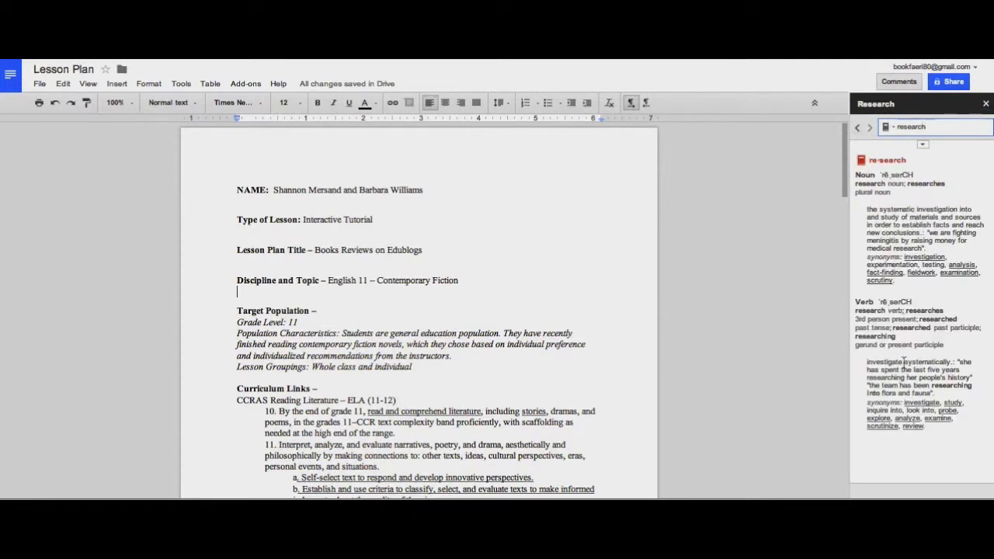
Look up the definition of the word "Interactive" from the Type of Lesson line
double_click(321, 219)
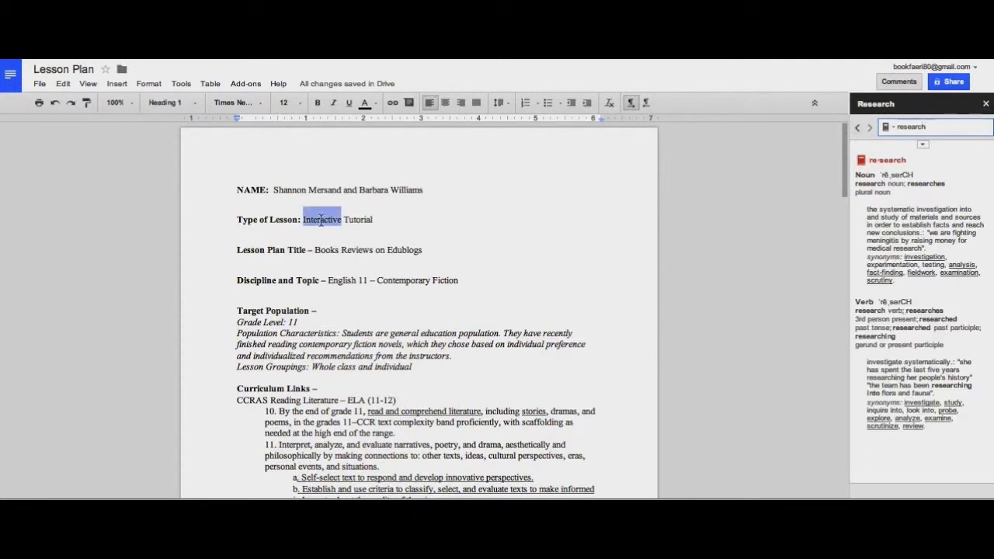
click(211, 84)
mouse_move(181, 84)
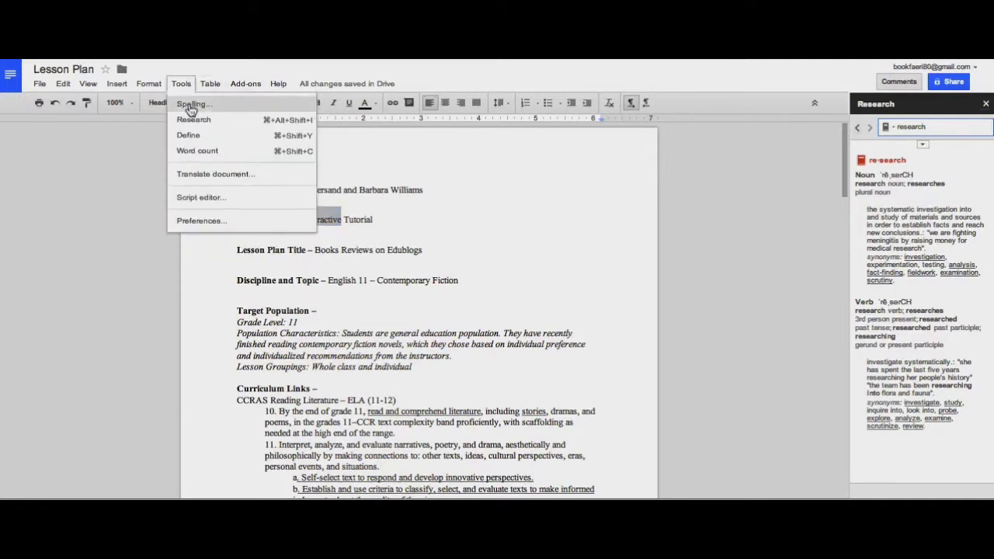
click(190, 134)
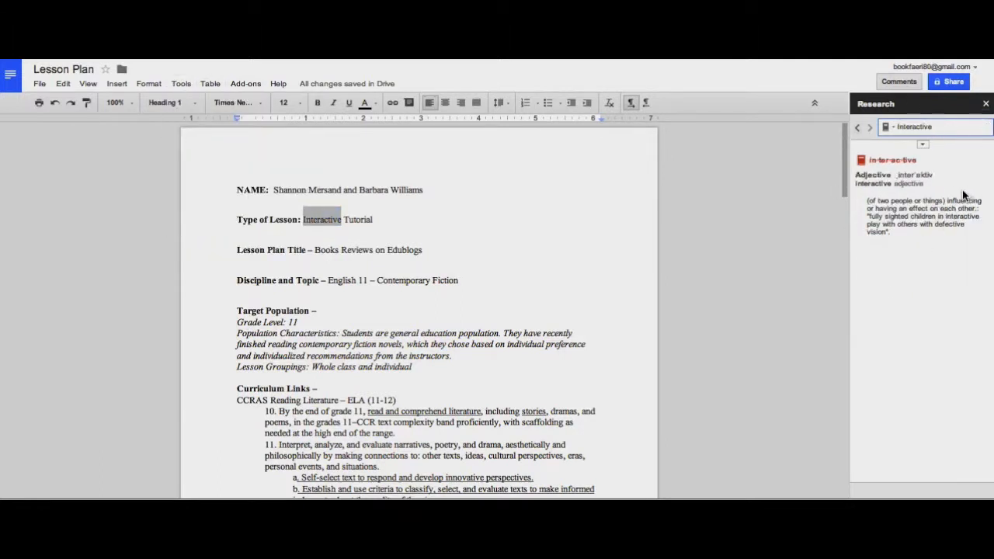
Place the cursor at the end of the NAME line, switch the "Interactive" research to Everything and browse the web results
click(435, 190)
click(184, 83)
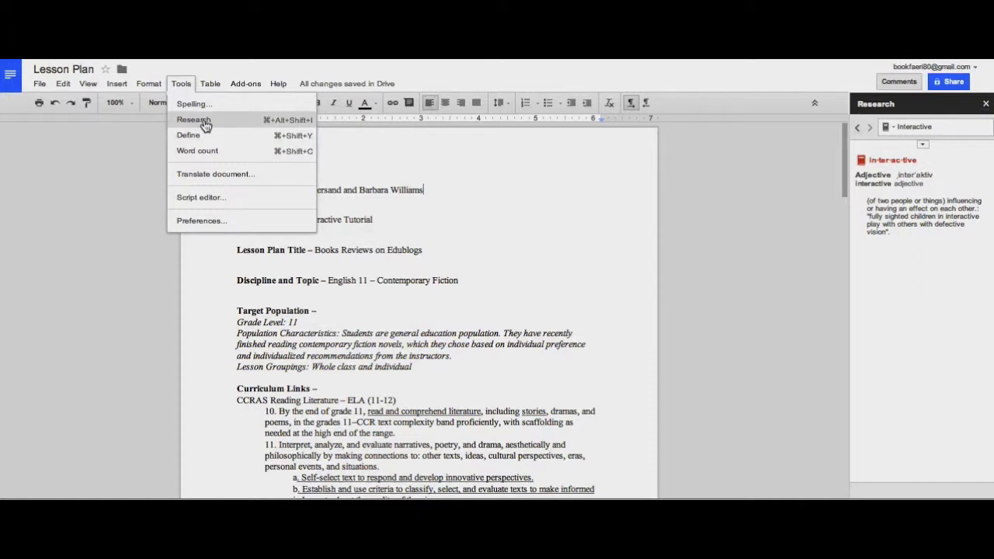
click(888, 129)
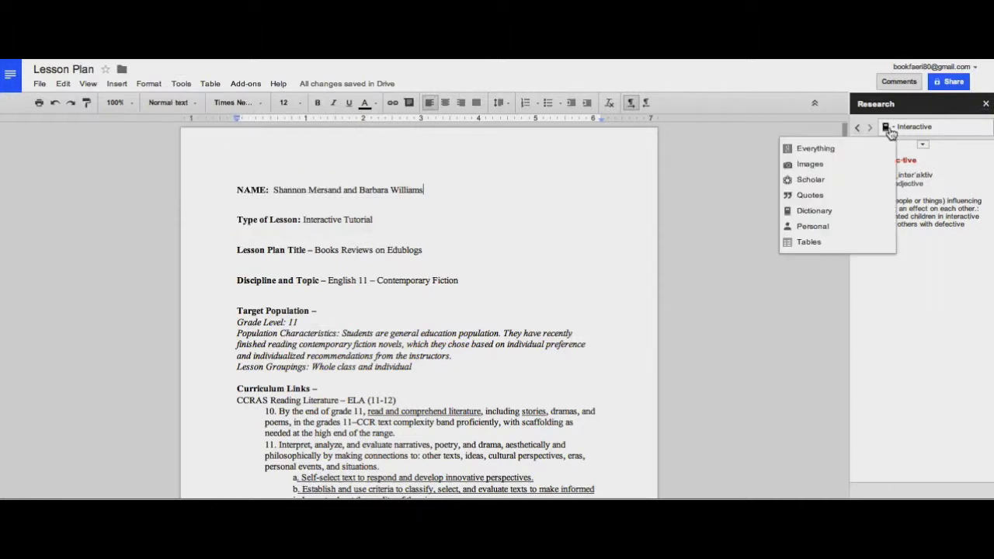
click(815, 149)
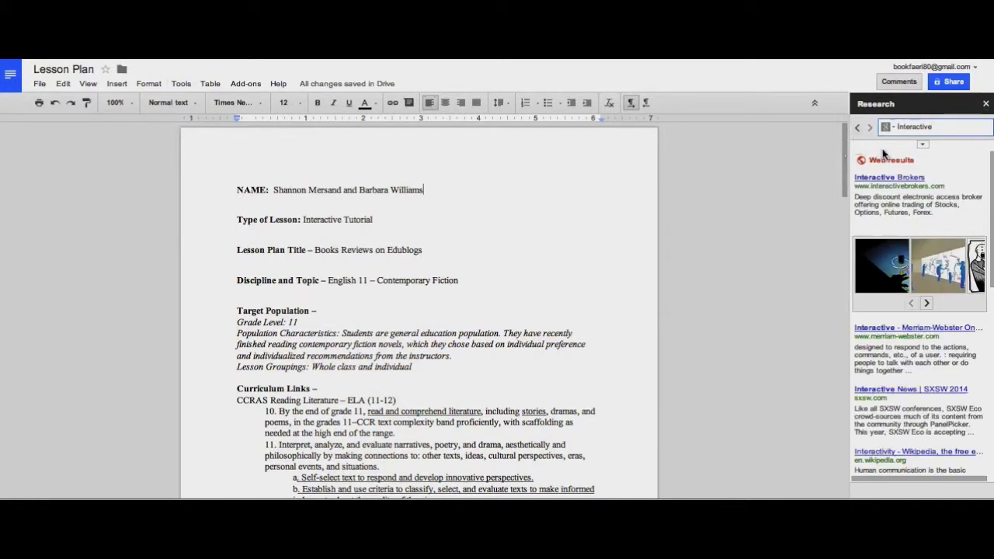
scroll(957, 170, down, 5)
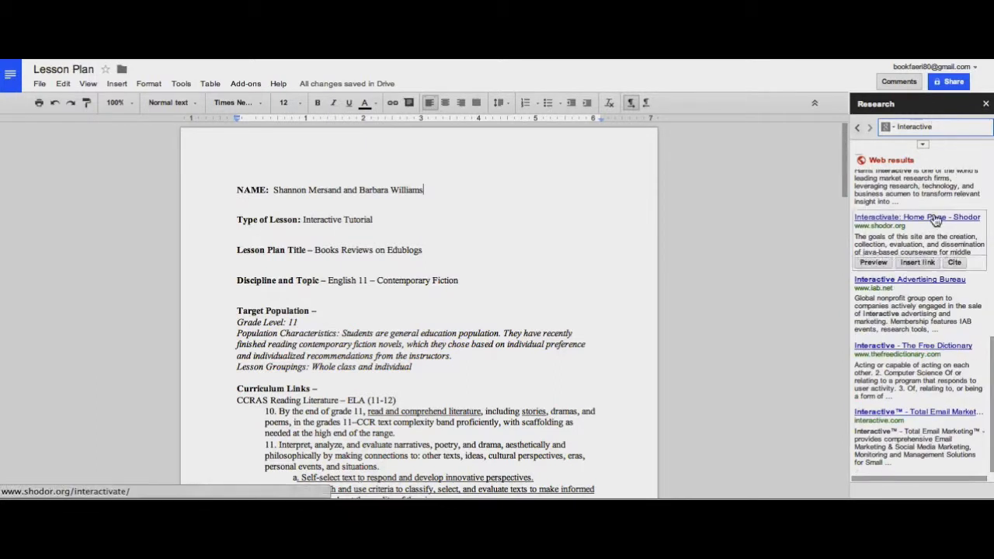
scroll(934, 214, up, 4)
scroll(935, 214, up, 4)
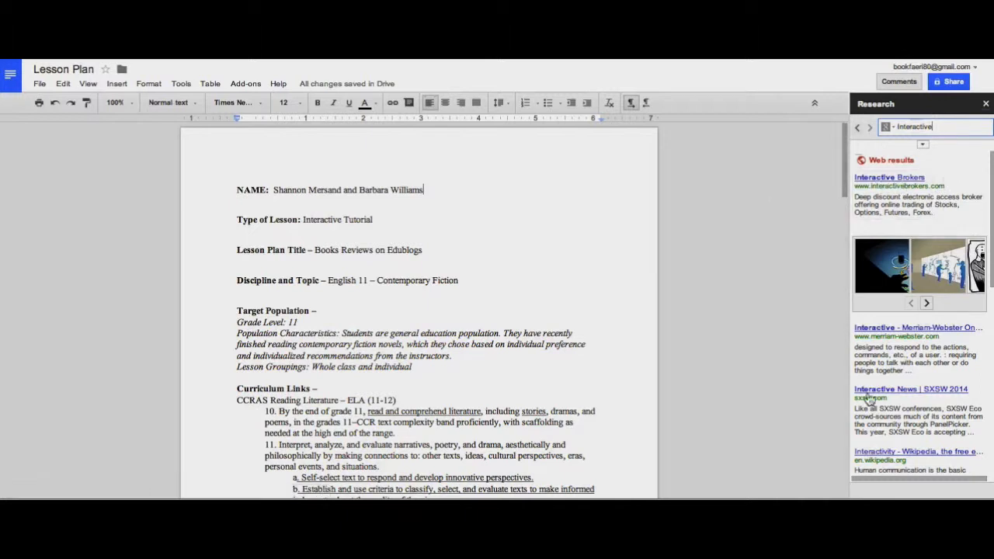
Insert the link to the Merriam-Webster "Interactive" result at the end of the NAME line
mouse_move(938, 346)
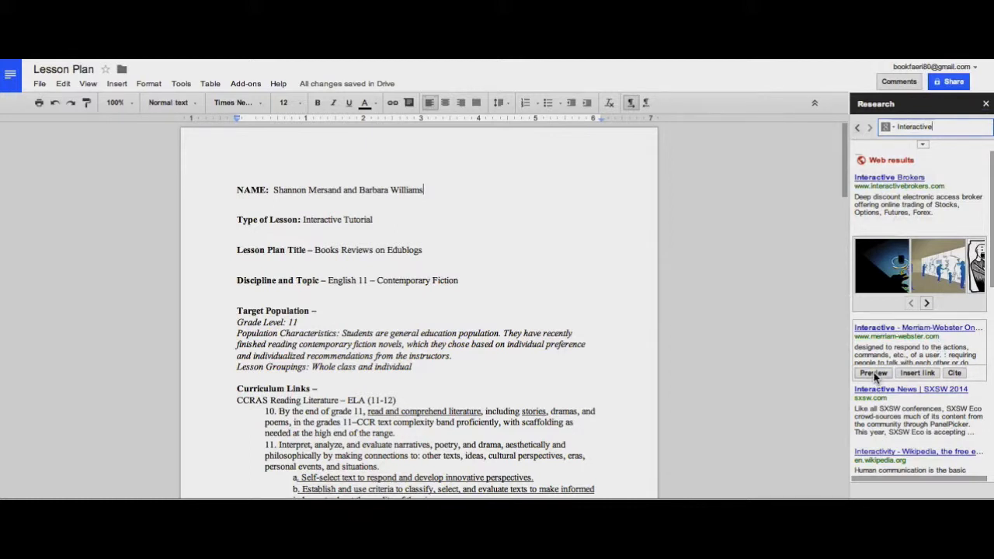
click(928, 373)
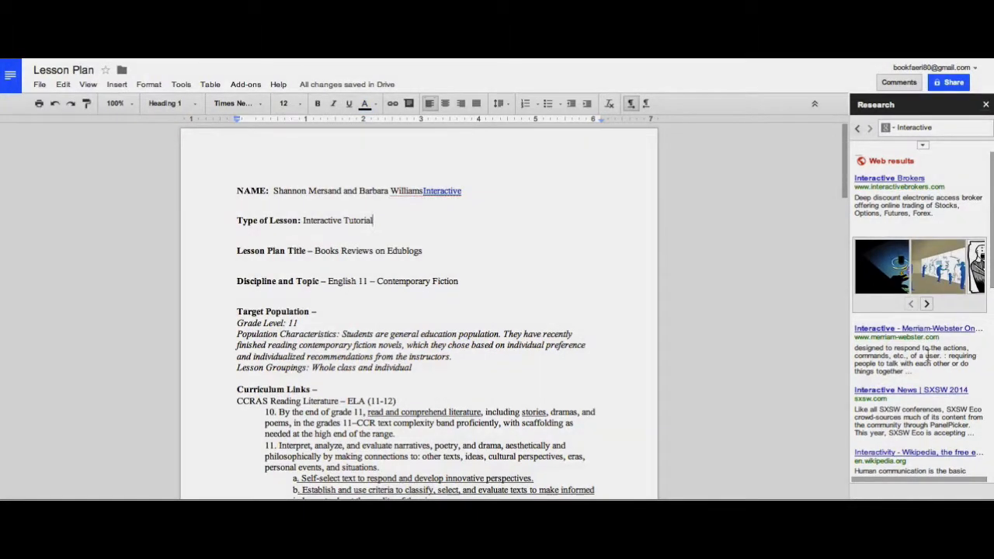
Cite the Merriam-Webster "Interactive" result as a footnote after "Interactive Tutorial" and view the footnote
mouse_move(929, 356)
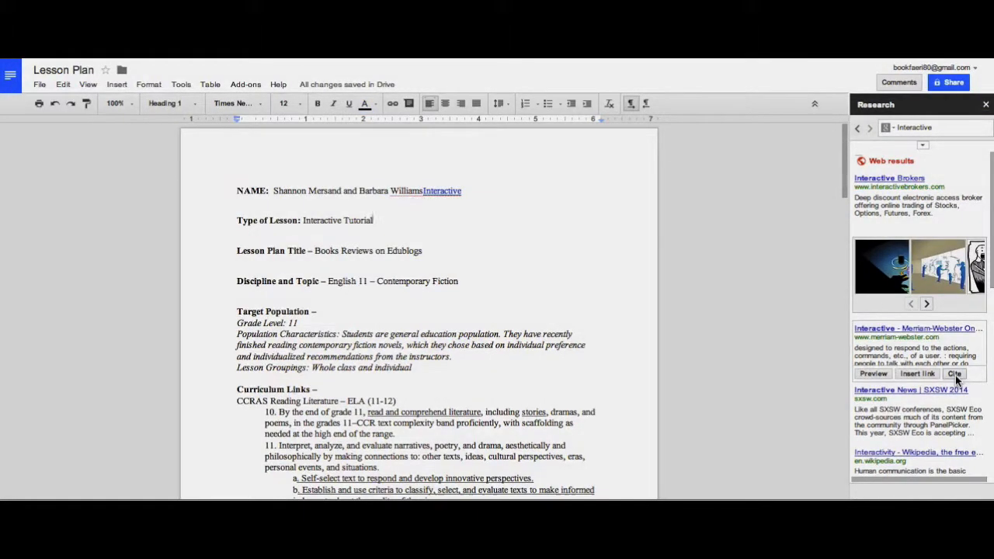
click(956, 375)
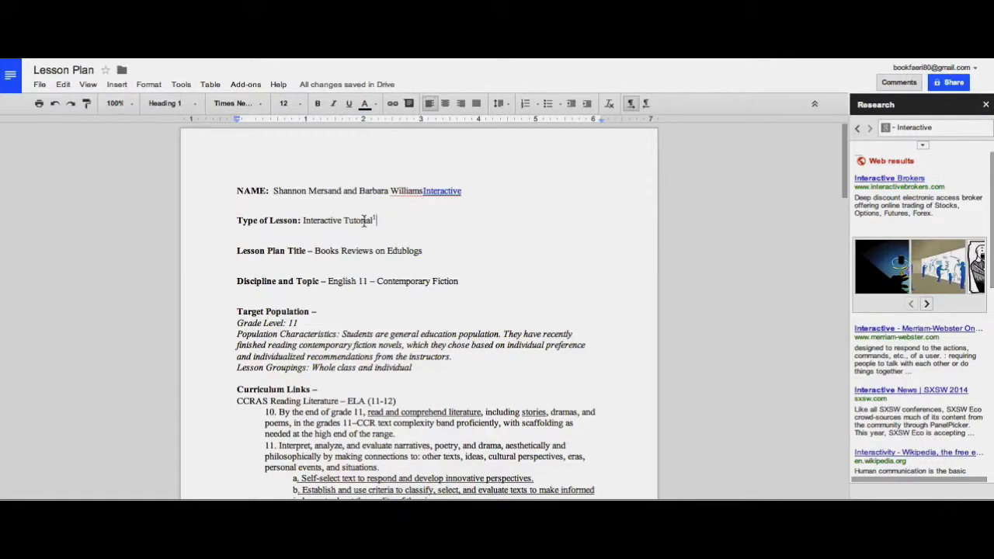
scroll(440, 219, down, 5)
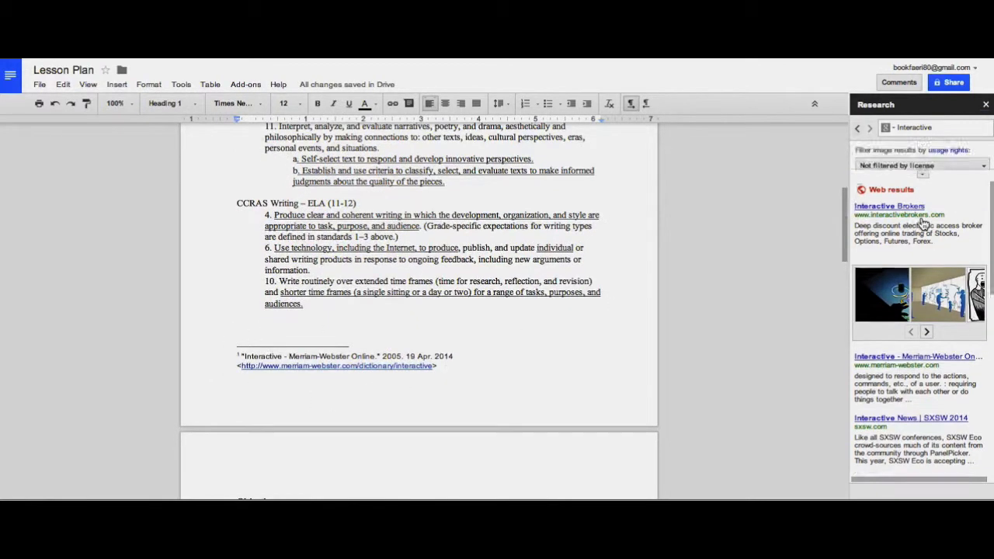
Review the research citation formats, keeping MLA, and filter image results to "Free to use, share or modify, even commercially"
mouse_move(941, 176)
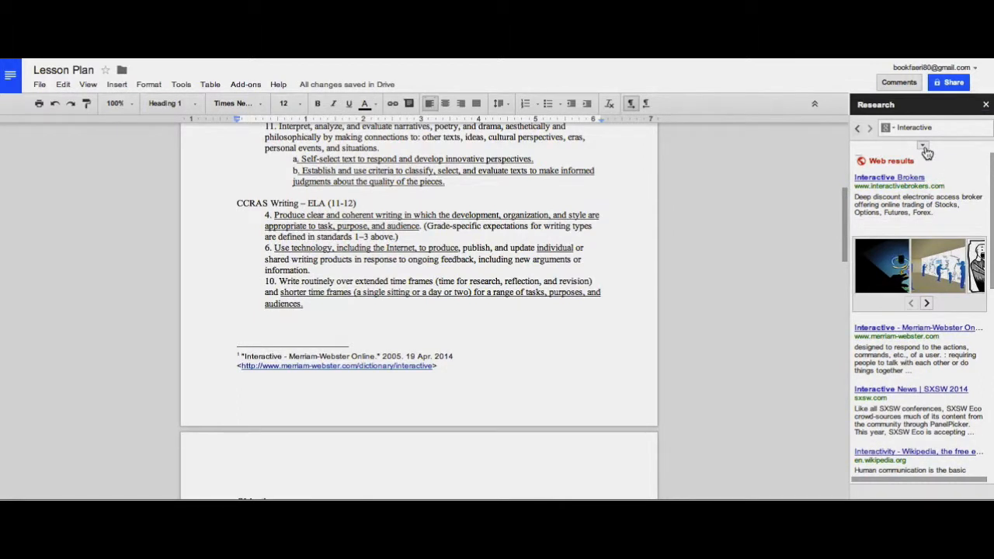
click(925, 148)
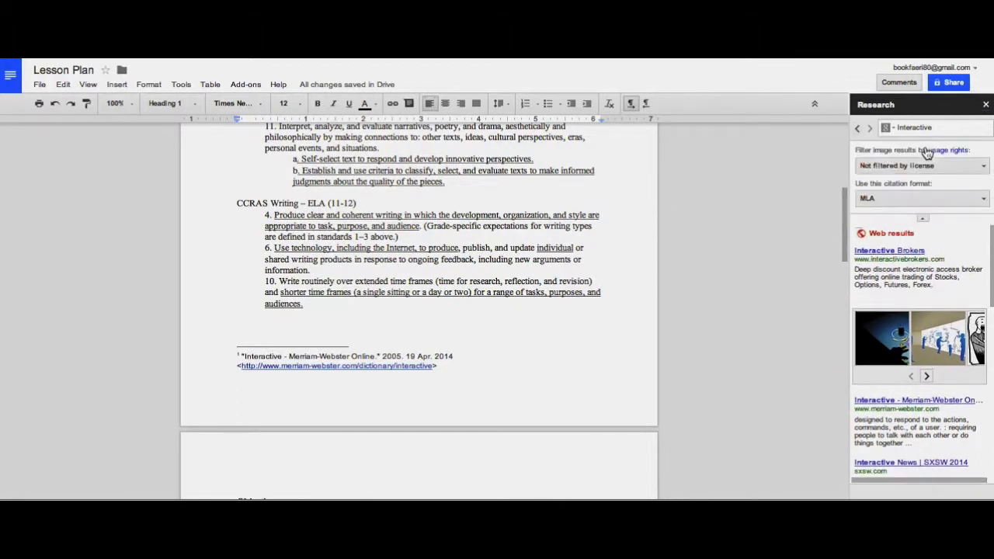
click(880, 198)
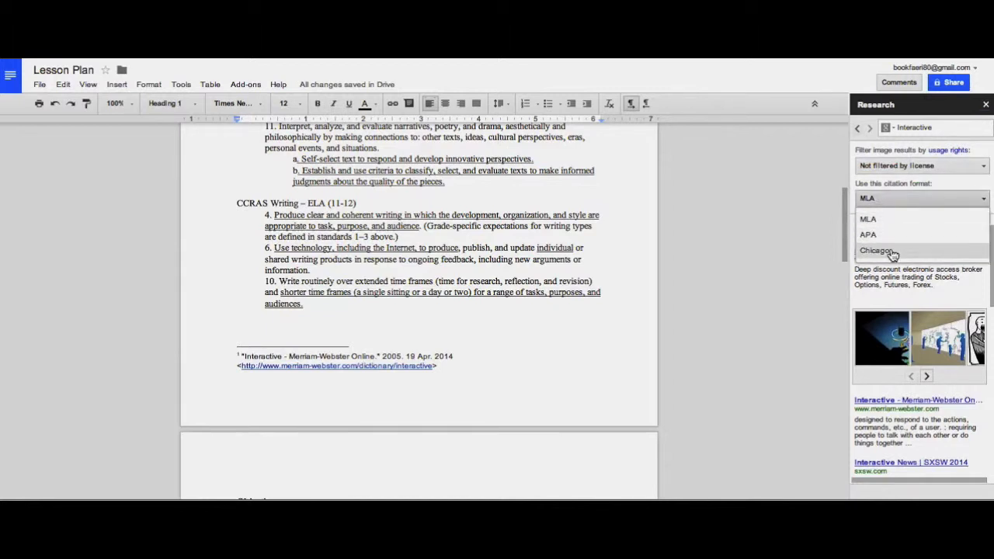
click(886, 201)
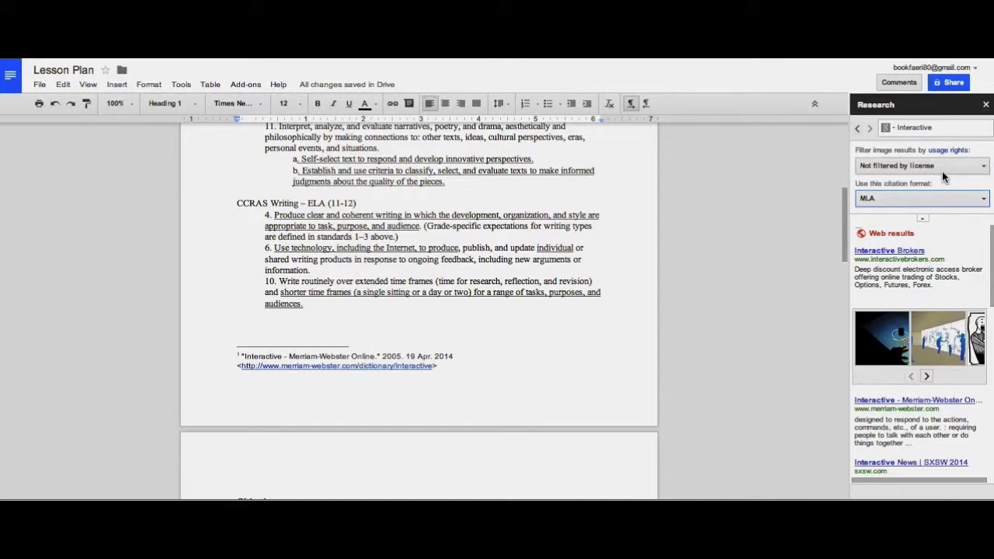
click(985, 171)
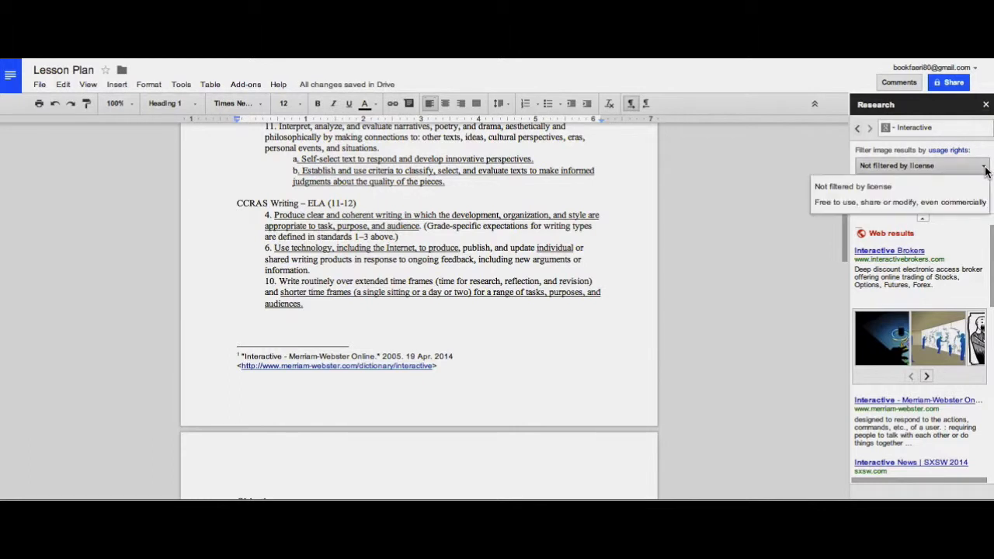
click(884, 204)
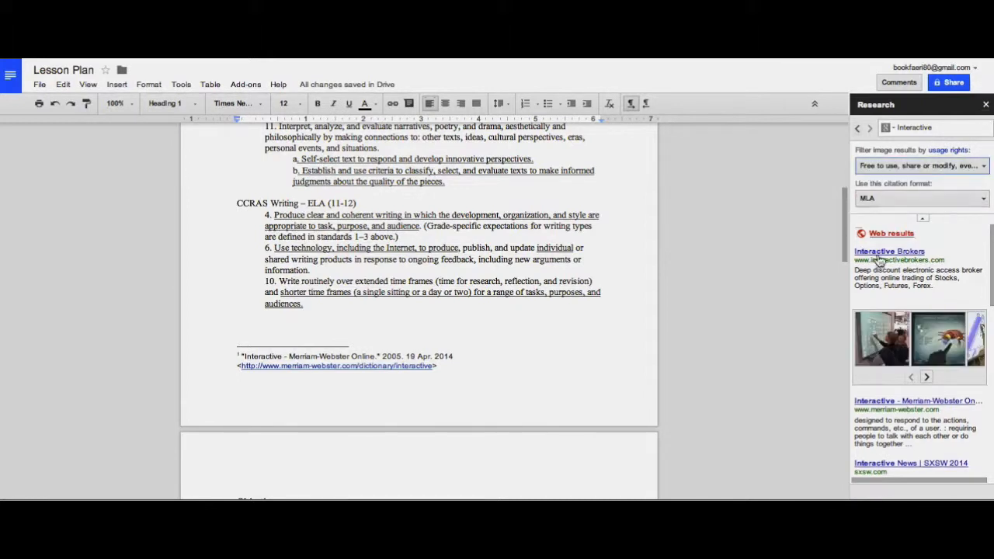
Switch the "Interactive" research to Images, insert the first whiteboard photo after "Books Reviews on Edublogs" and view its footnote citation
mouse_move(902, 353)
click(888, 130)
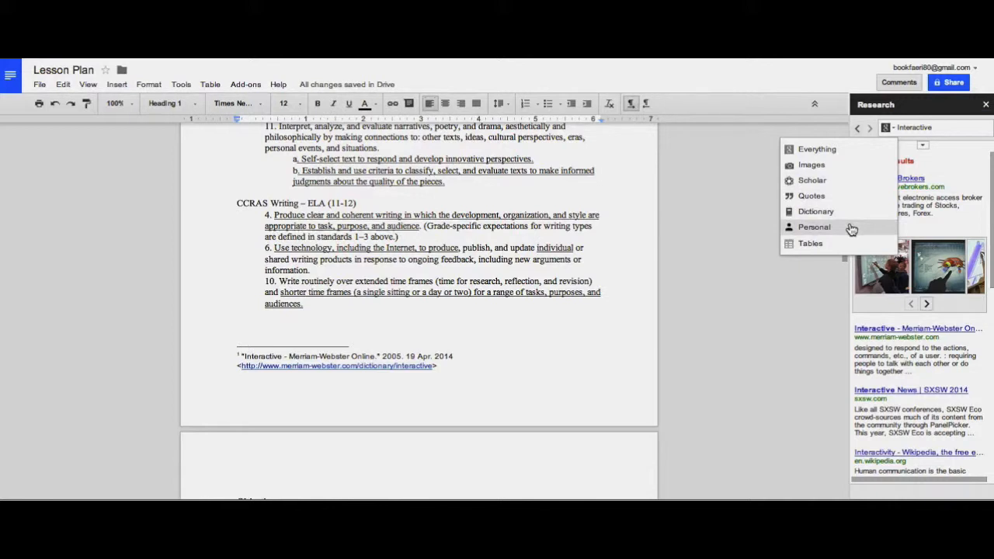
click(826, 166)
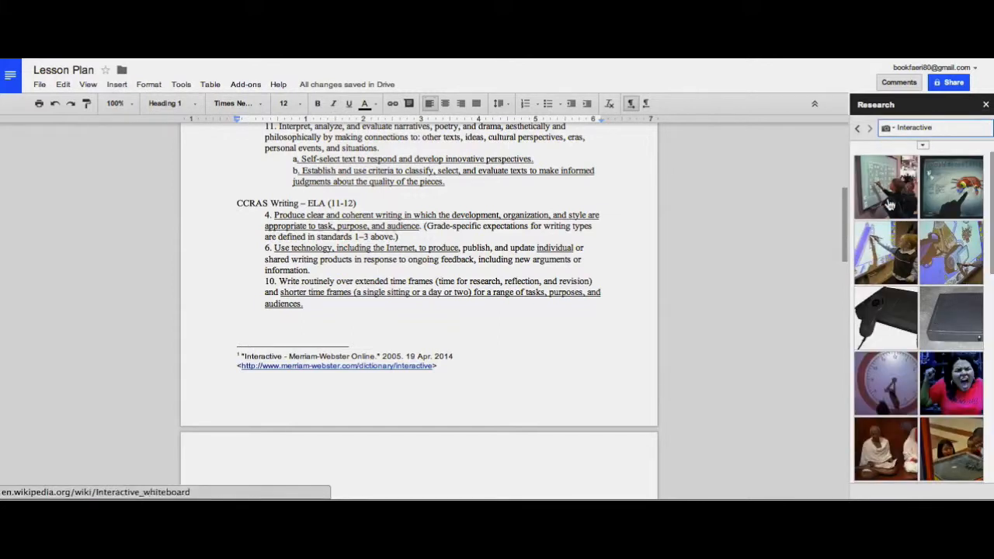
scroll(512, 266, up, 5)
mouse_move(884, 195)
drag(884, 194, 521, 259)
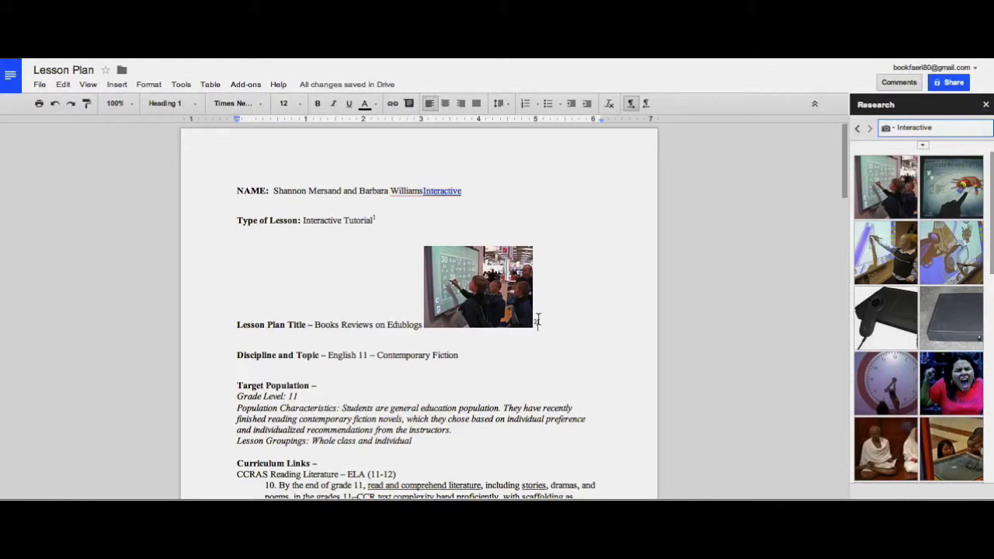
scroll(538, 321, down, 5)
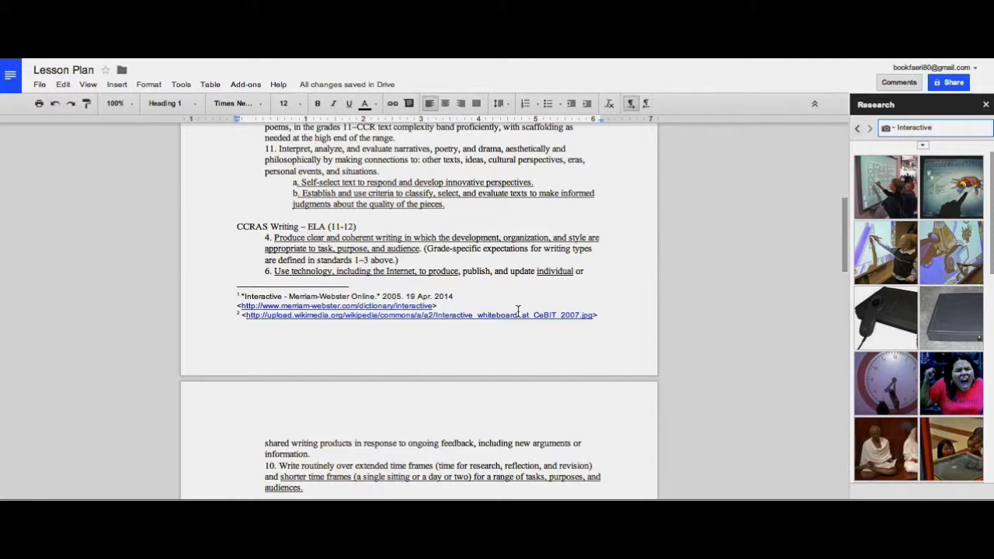
Set the whiteboard photo to Wrap text and move it to the right of the lesson heading lines, beside Type of Lesson
scroll(519, 311, up, 5)
click(493, 290)
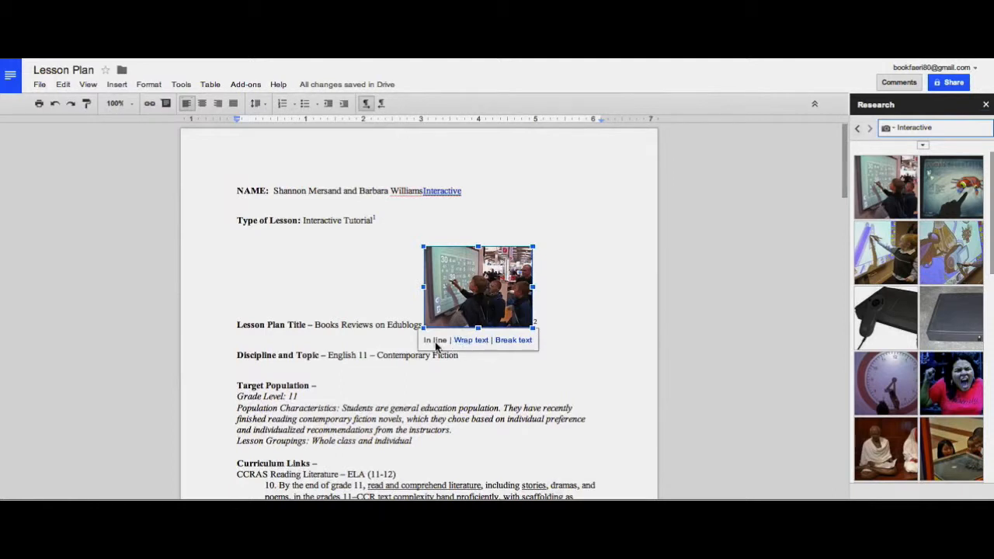
click(475, 342)
drag(468, 275, 565, 226)
click(601, 315)
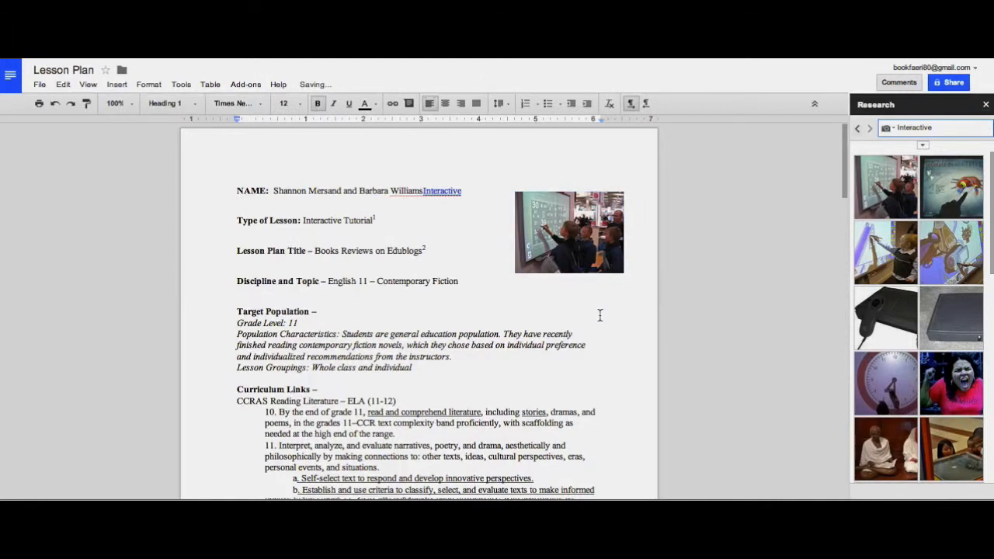
Browse the research table results for "Interactive" and return the research to Everything
scroll(599, 315, down, 4)
scroll(600, 315, up, 4)
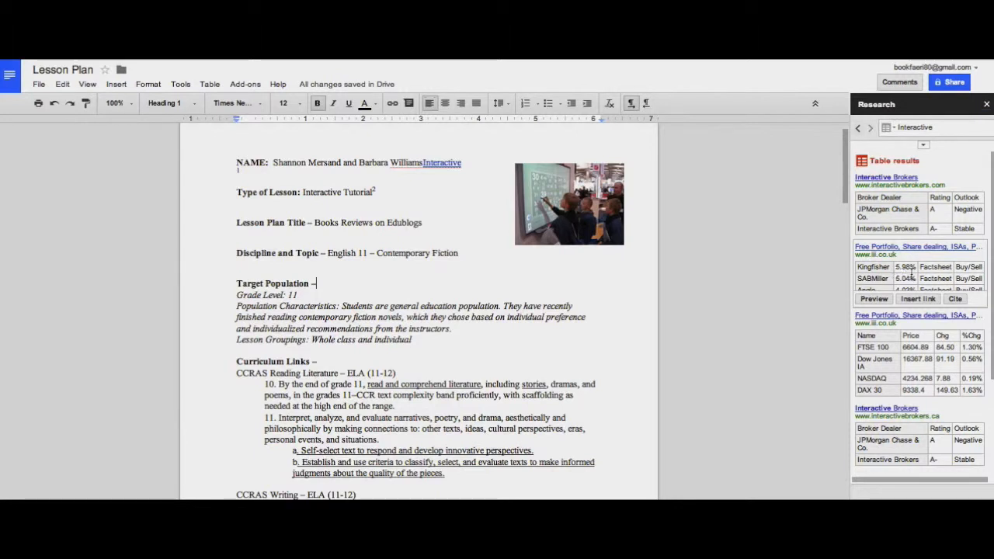
scroll(912, 273, down, 5)
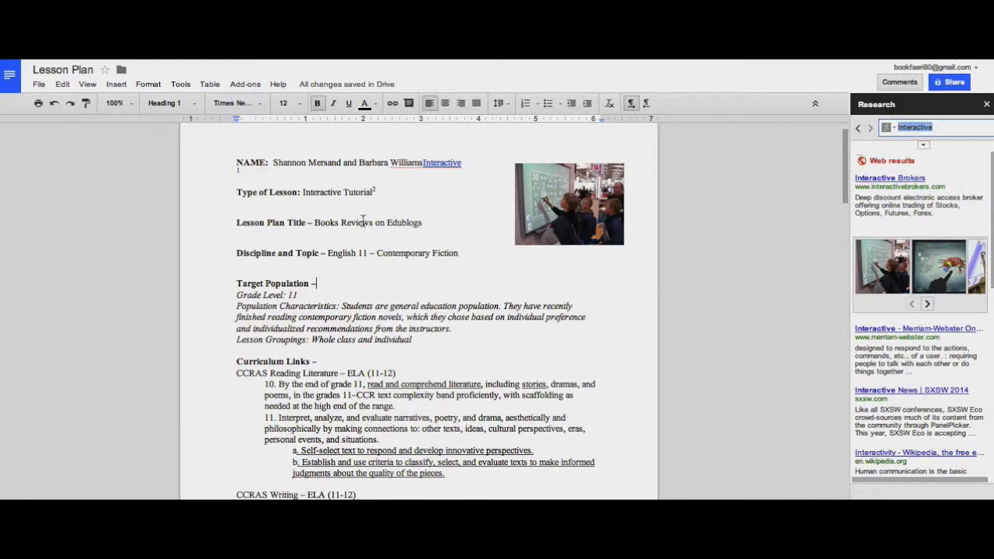
Check the word count of the lesson plan and dismiss the results
click(191, 86)
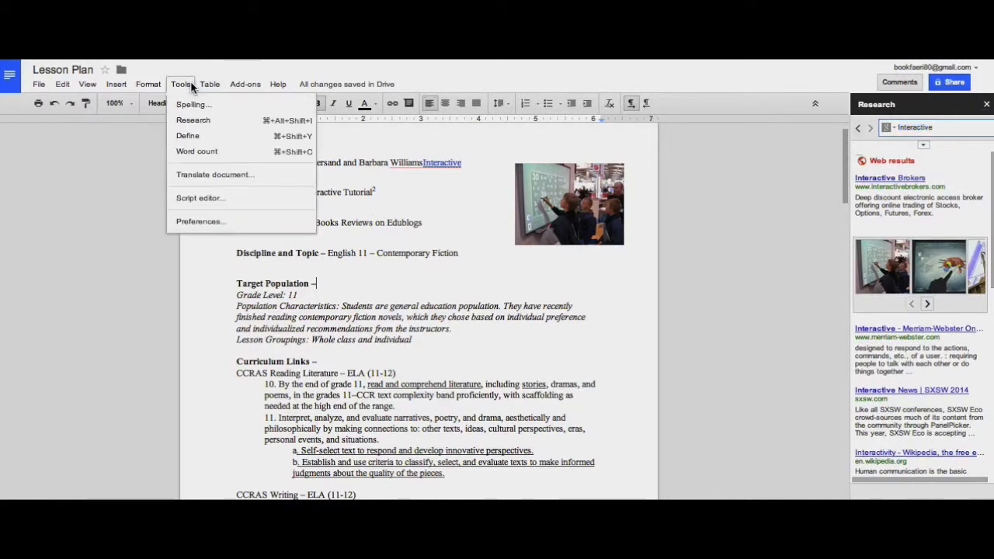
click(227, 160)
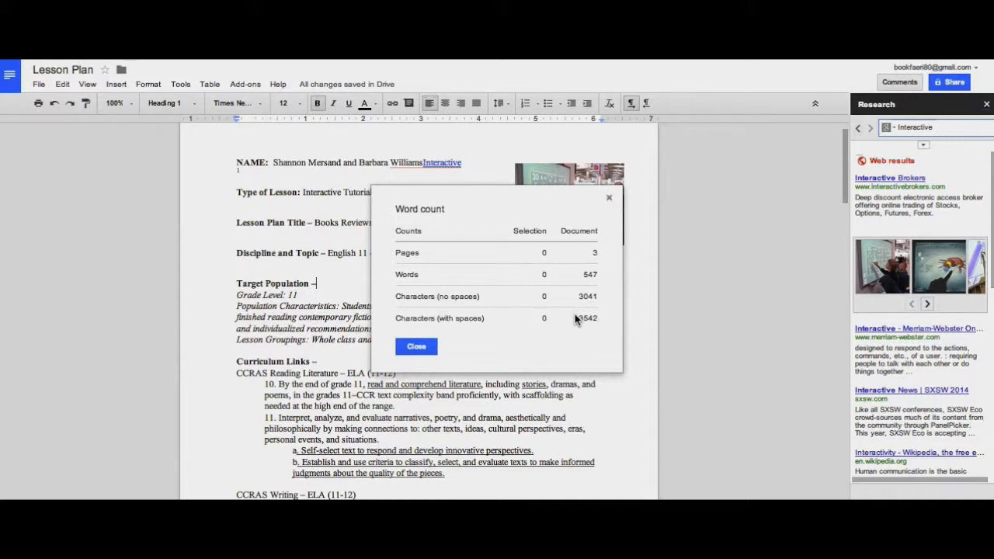
click(419, 346)
Create a Spanish translation of the document titled "Translated copy of Lesson Plan", look through it and return to the original
click(180, 84)
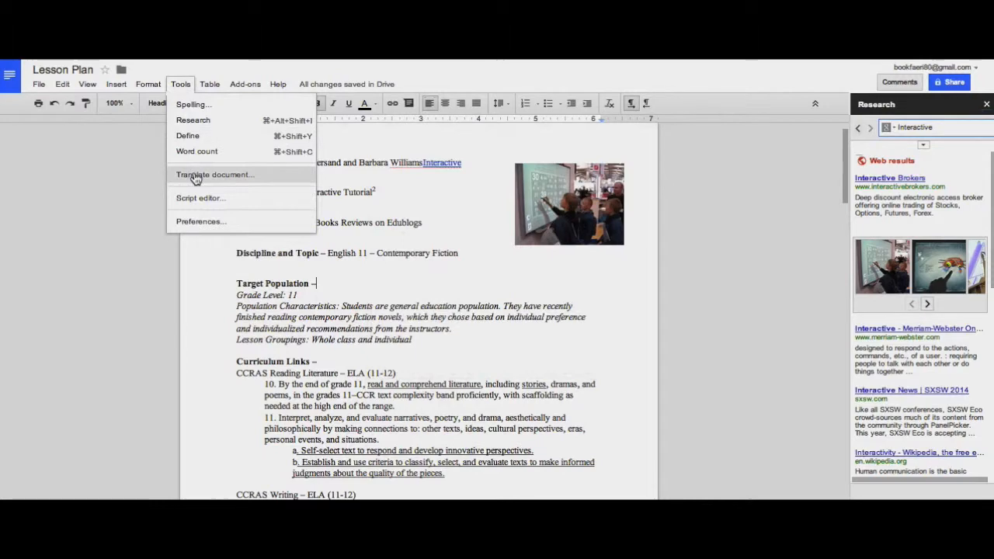
click(269, 182)
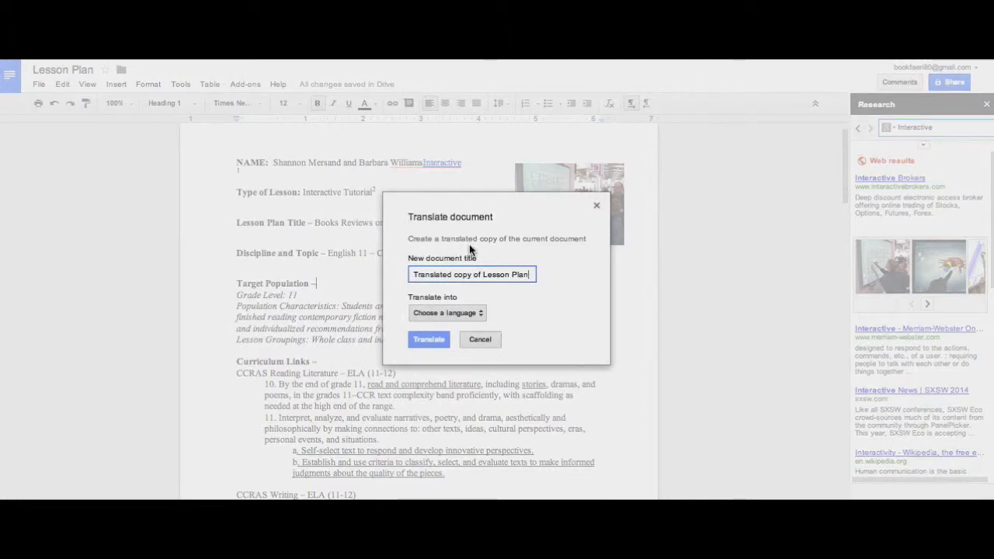
click(462, 314)
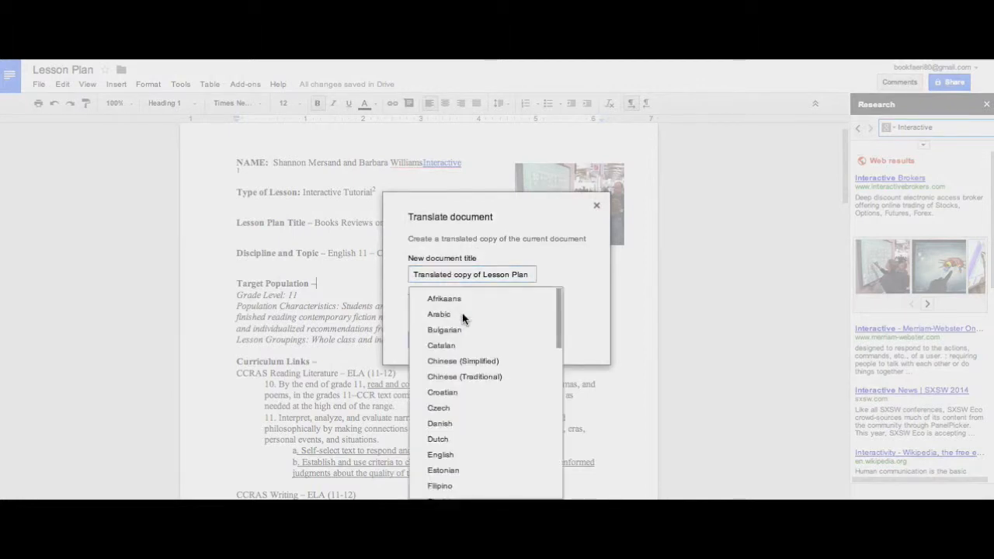
scroll(559, 332, down, 3)
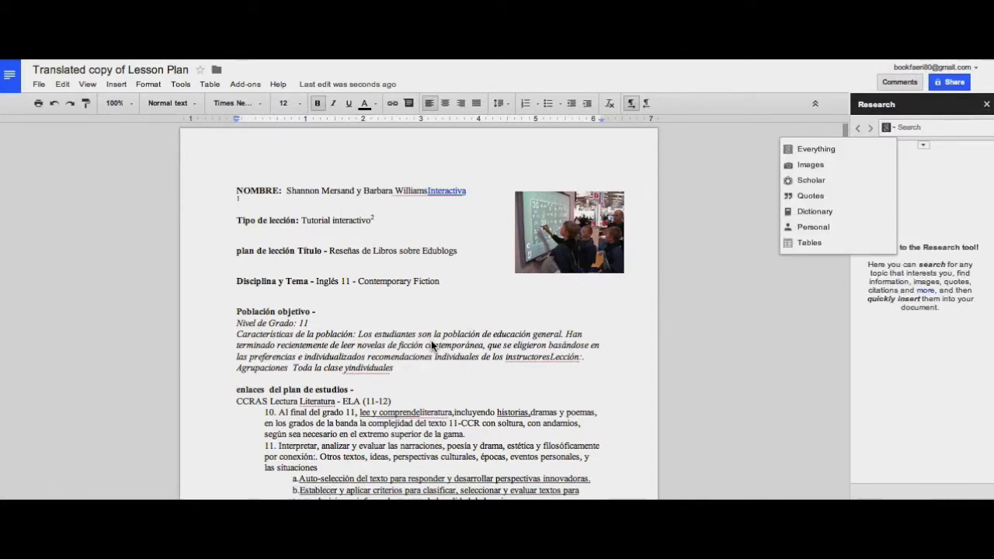
scroll(571, 397, down, 4)
scroll(571, 397, up, 4)
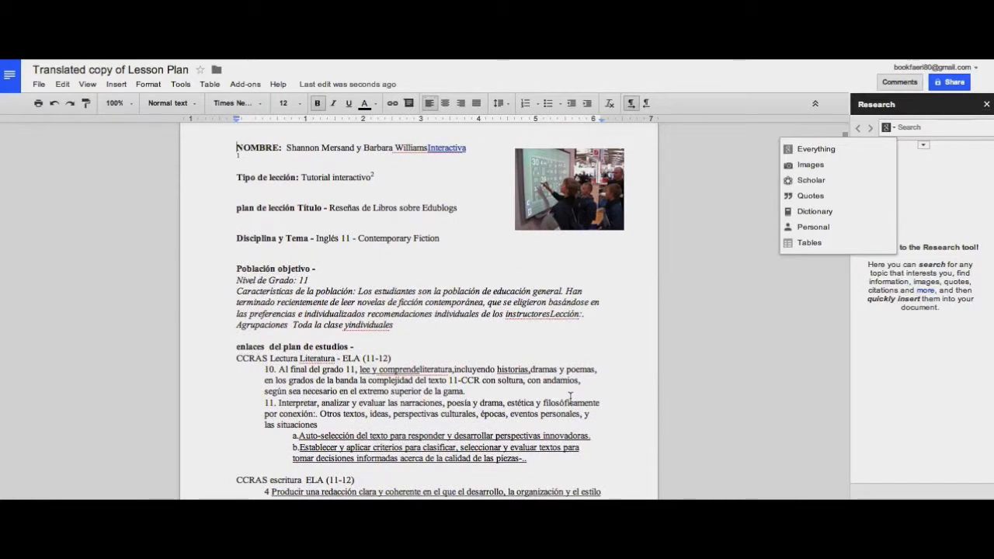
scroll(571, 398, up, 1)
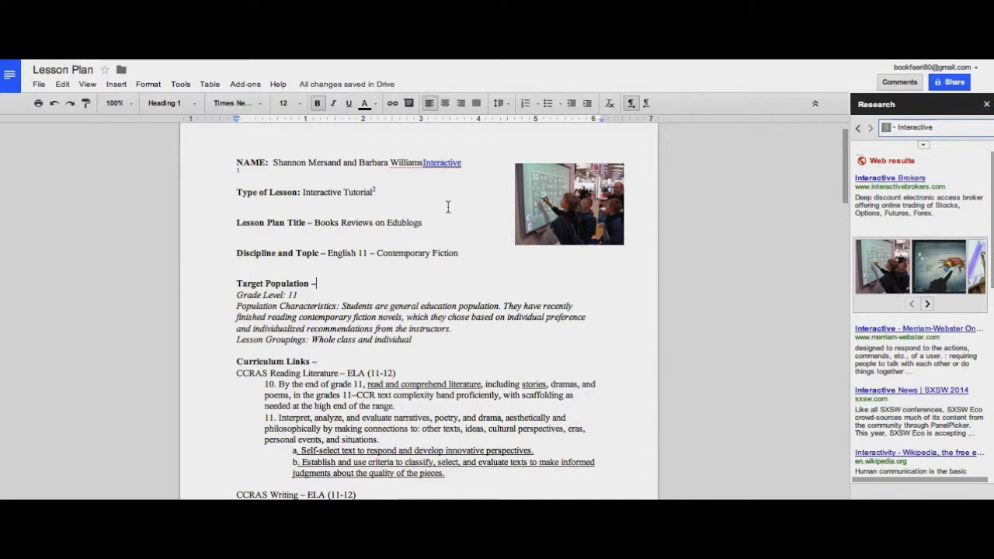
Insert an equation on the blank line below Discipline and Topic and add a square root to it
key(Up)
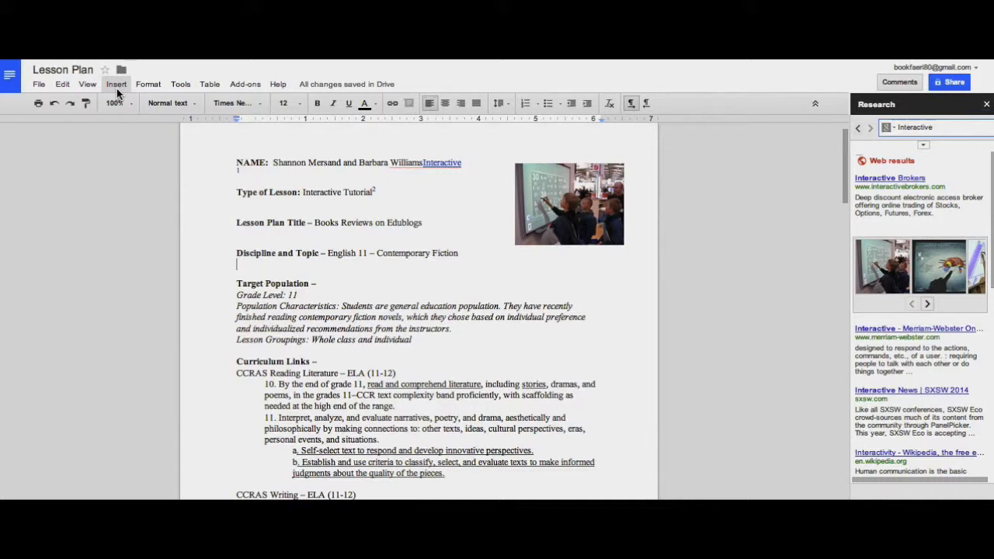
click(116, 87)
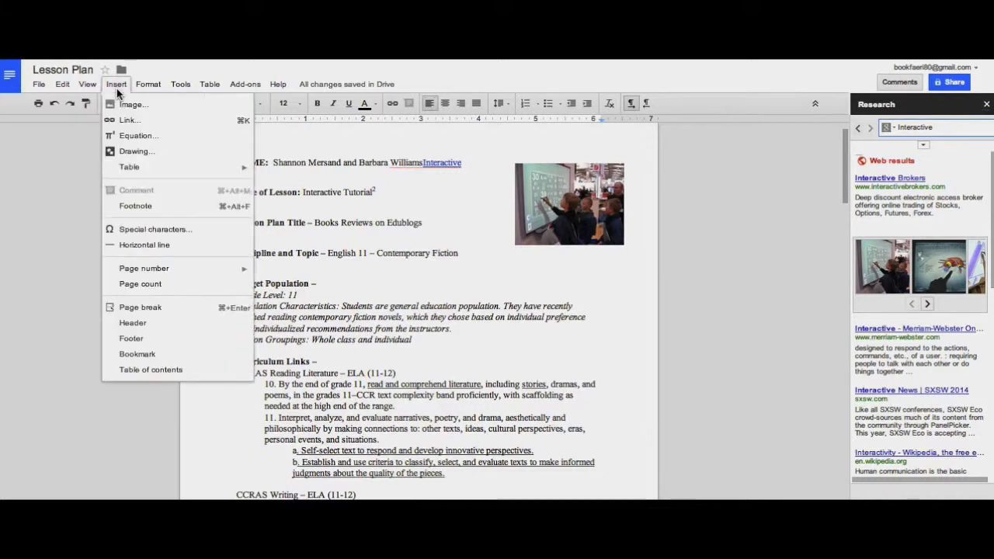
click(128, 137)
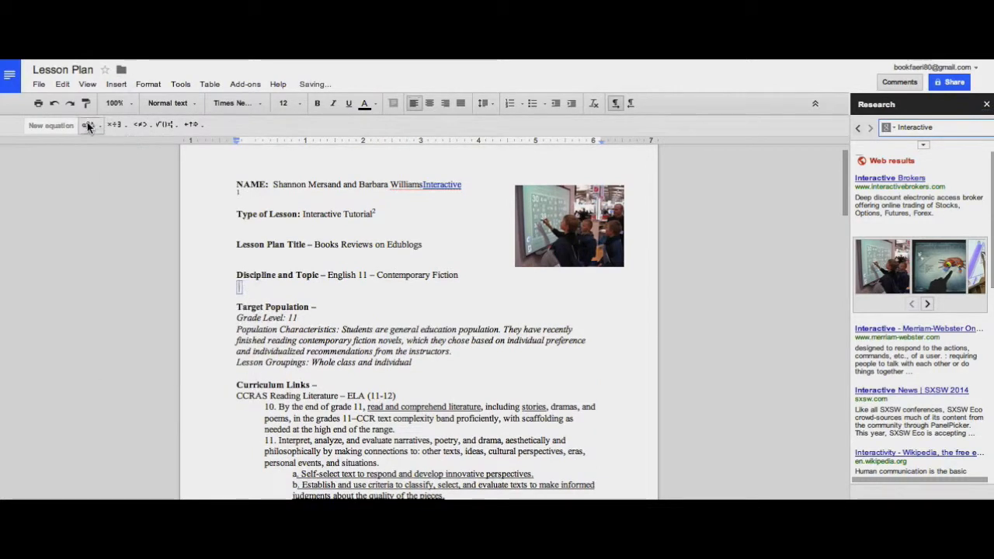
click(97, 124)
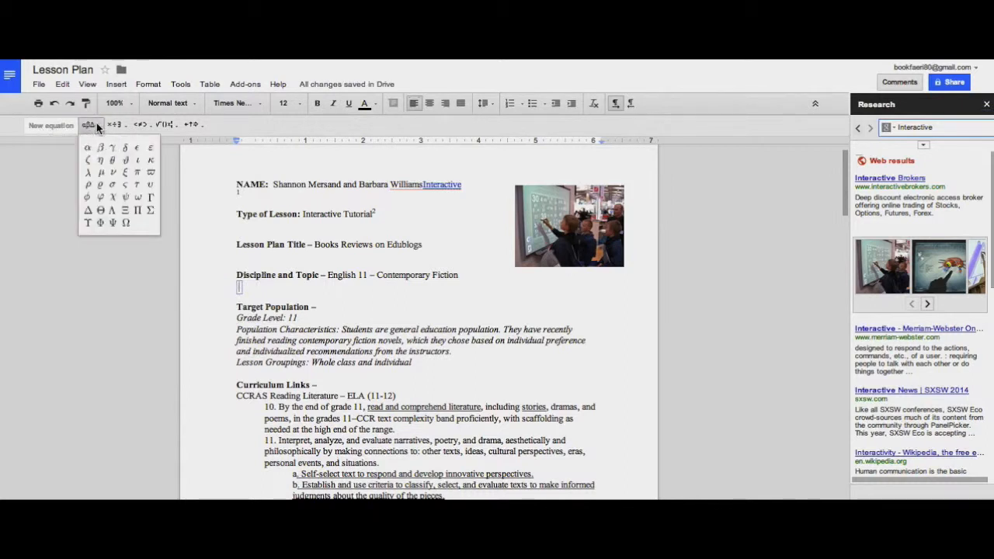
click(239, 285)
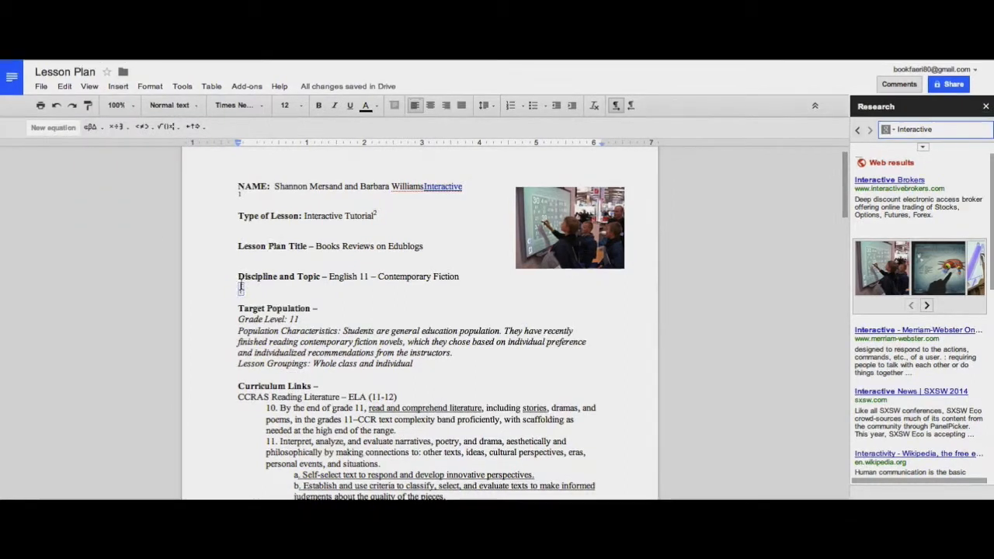
click(165, 127)
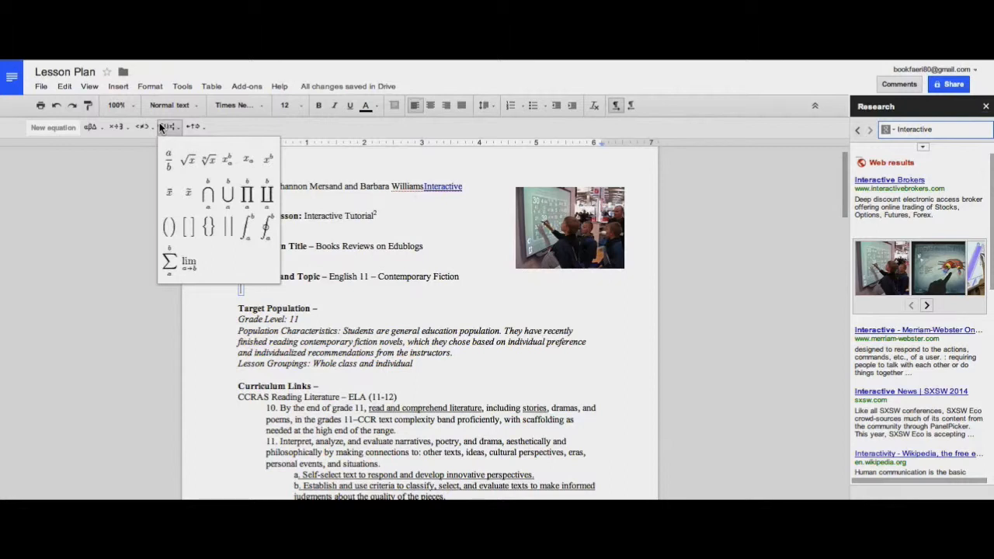
click(190, 161)
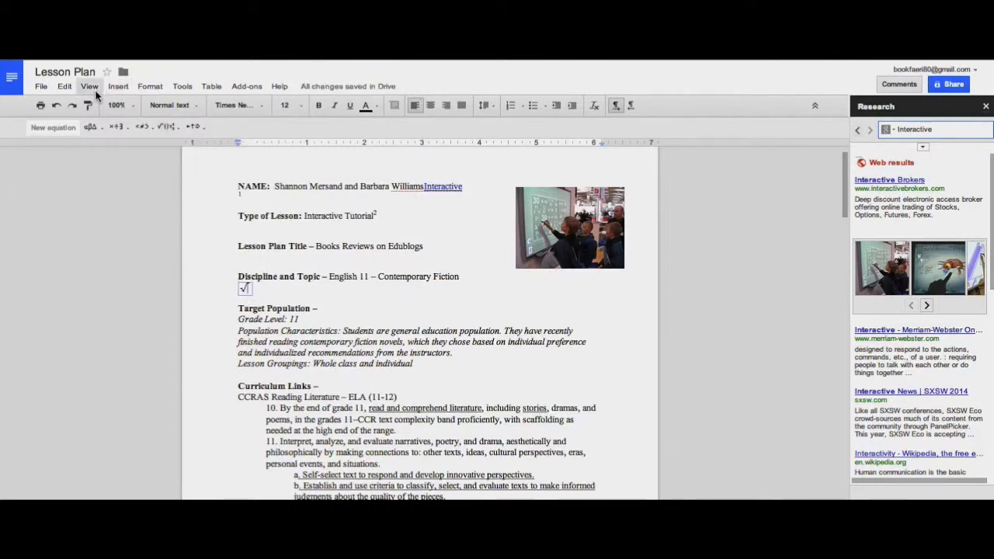
Zoom the document to 125% and enter 8 under the square root, followed by an equals sign
click(132, 105)
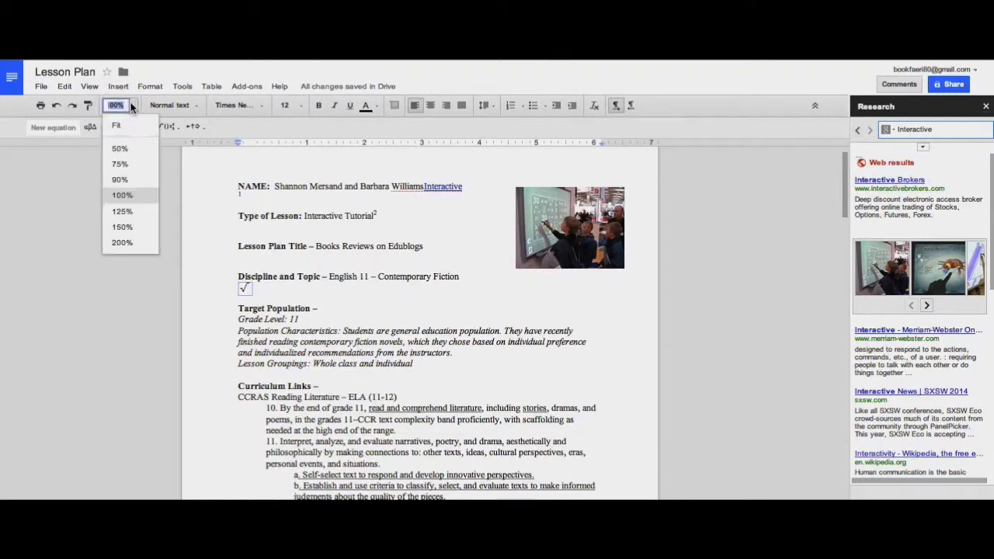
click(122, 211)
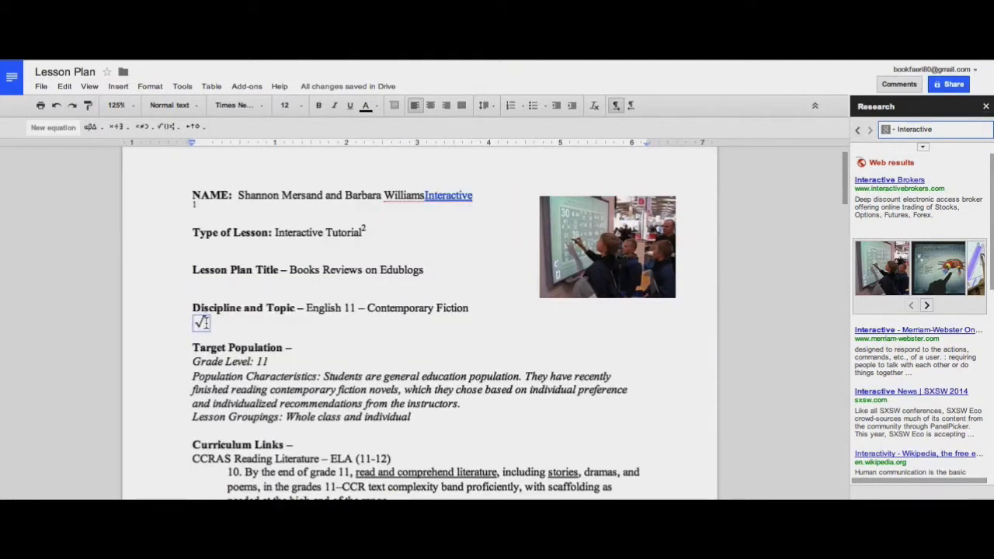
text(8)
key(Right)
text(=)
Browse the equation symbol groups, add a limit (lim) after the equals sign, and start a new line below the equation
click(118, 127)
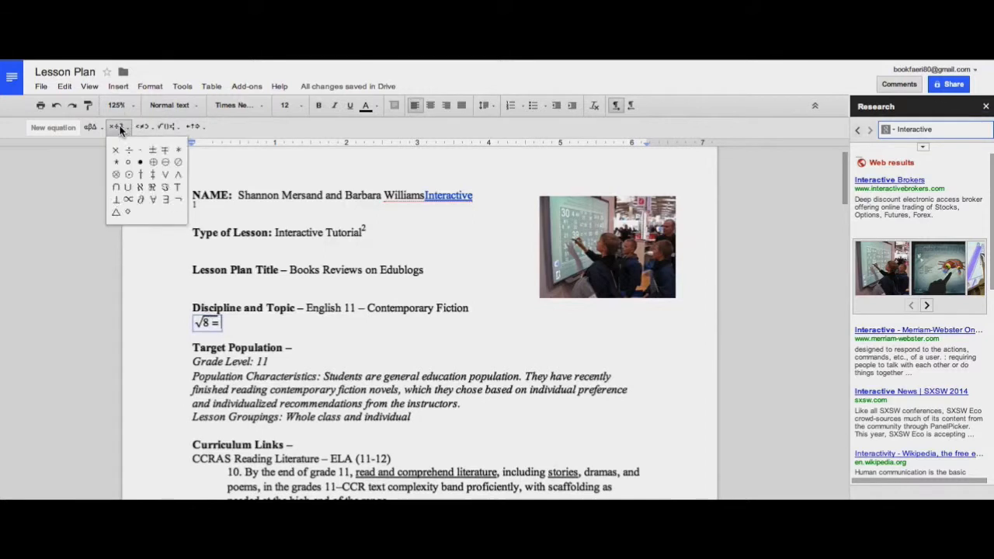
click(90, 127)
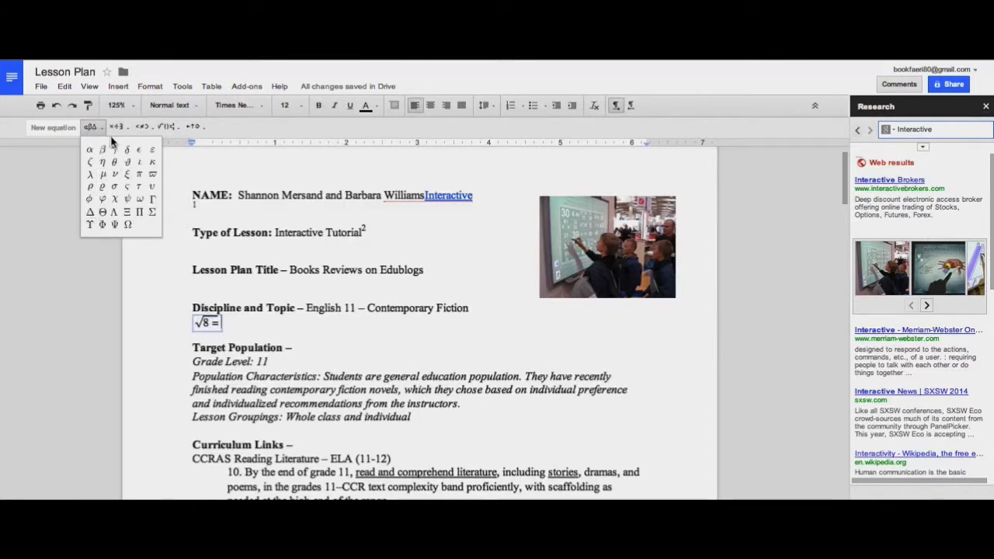
click(147, 127)
click(147, 128)
click(168, 128)
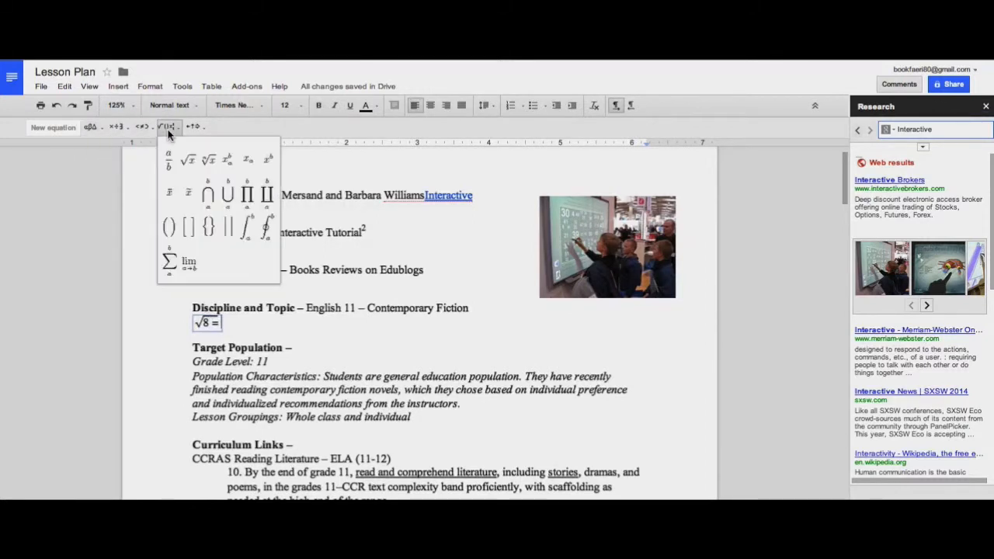
click(190, 261)
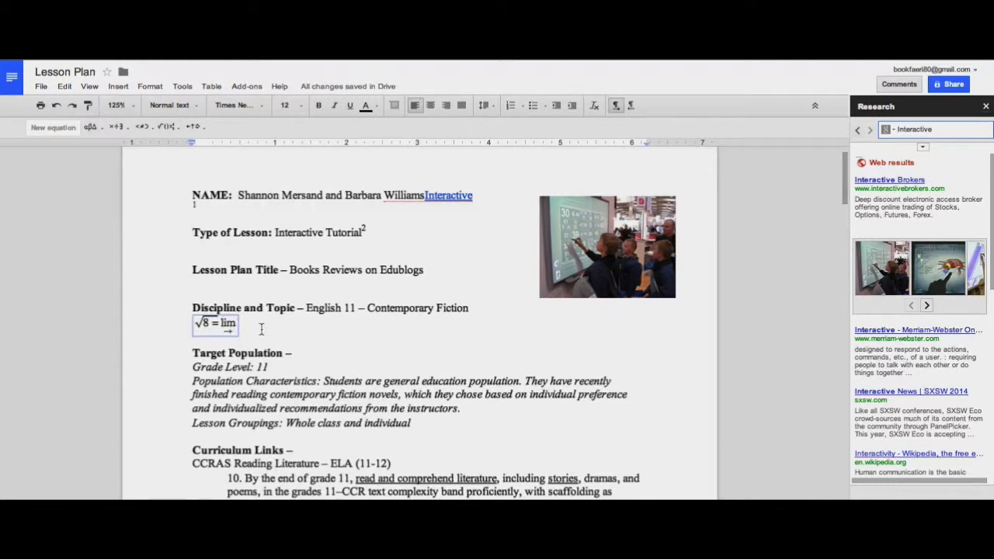
key(Return)
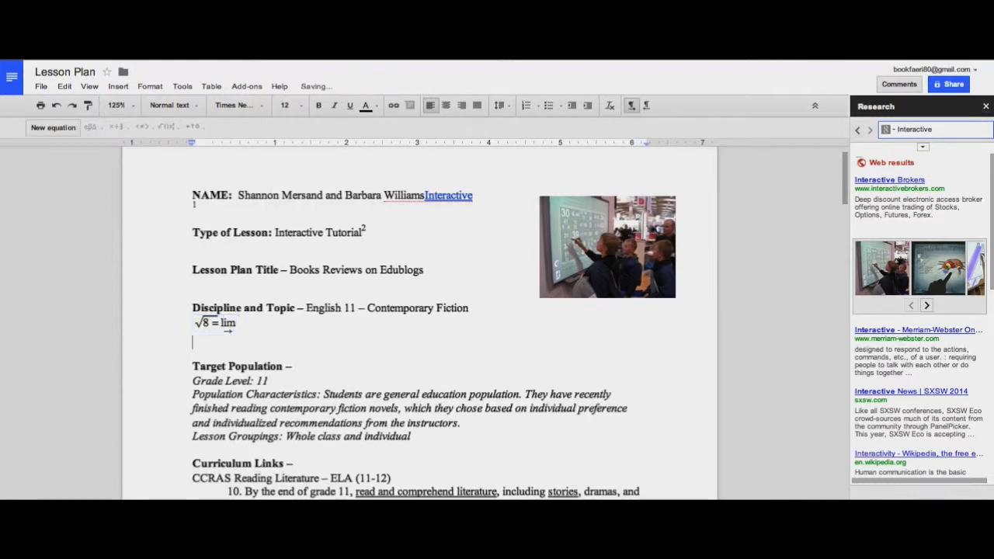
click(195, 324)
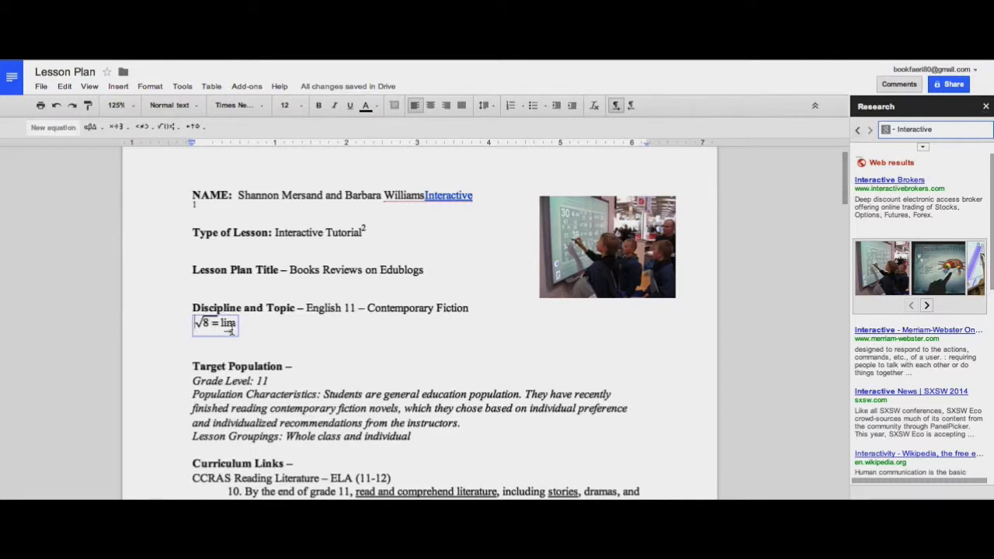
click(221, 342)
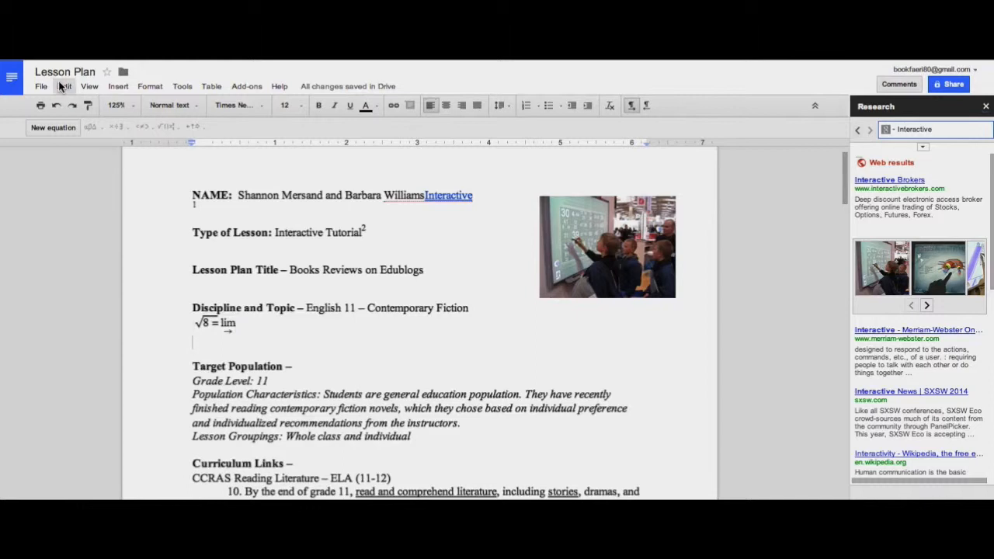
Browse the special character categories and insert an umbrella from Weather and Astrological symbols on the blank line below the equation
click(117, 87)
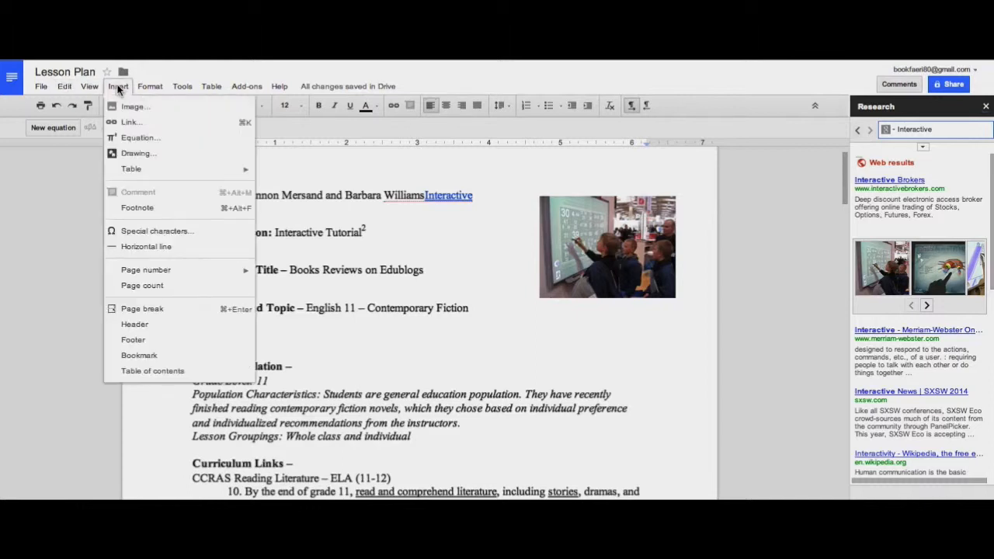
click(161, 237)
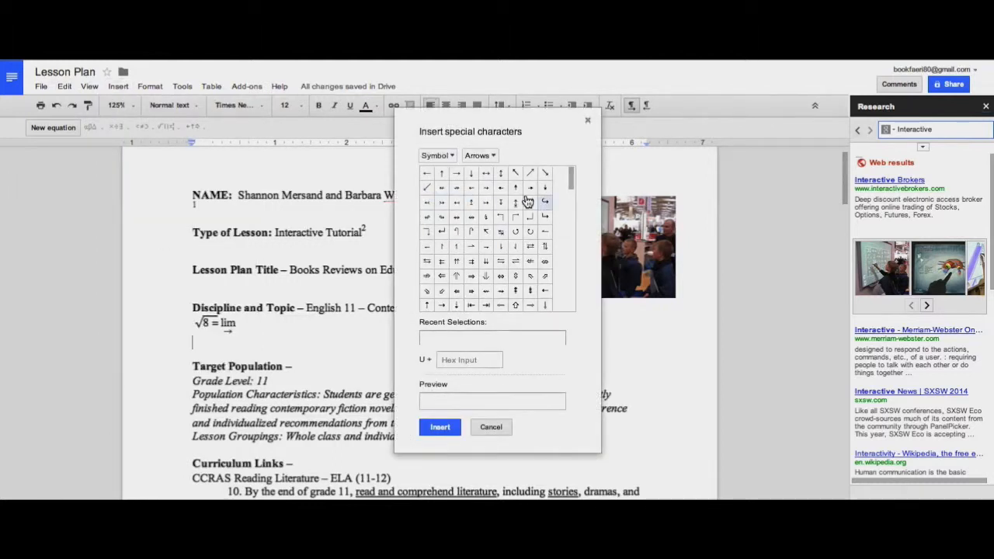
click(439, 156)
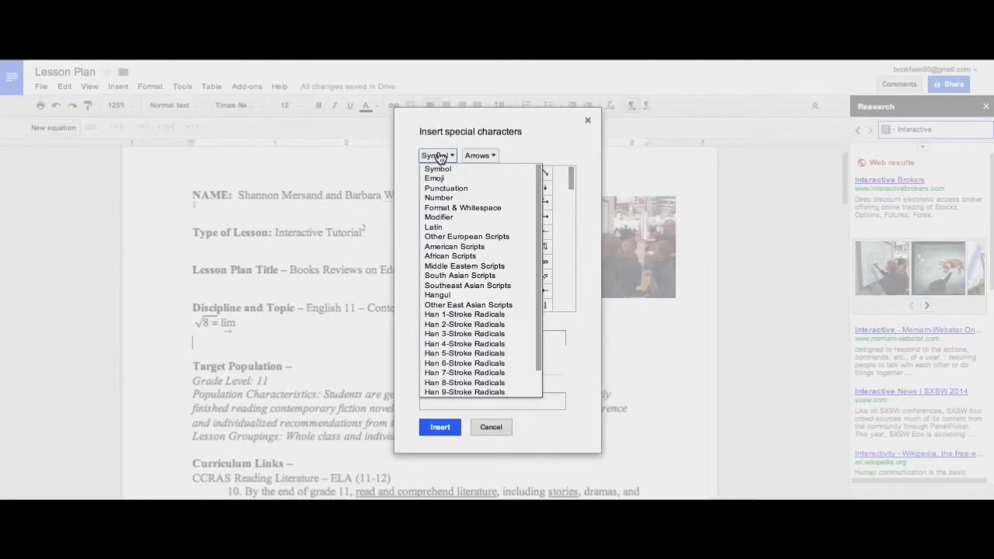
click(571, 240)
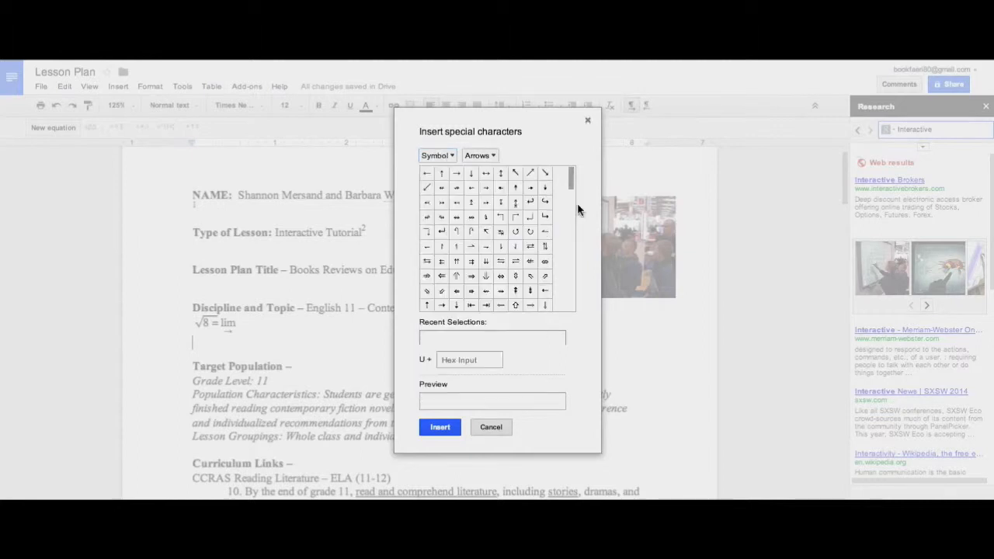
drag(572, 179, 571, 265)
click(509, 157)
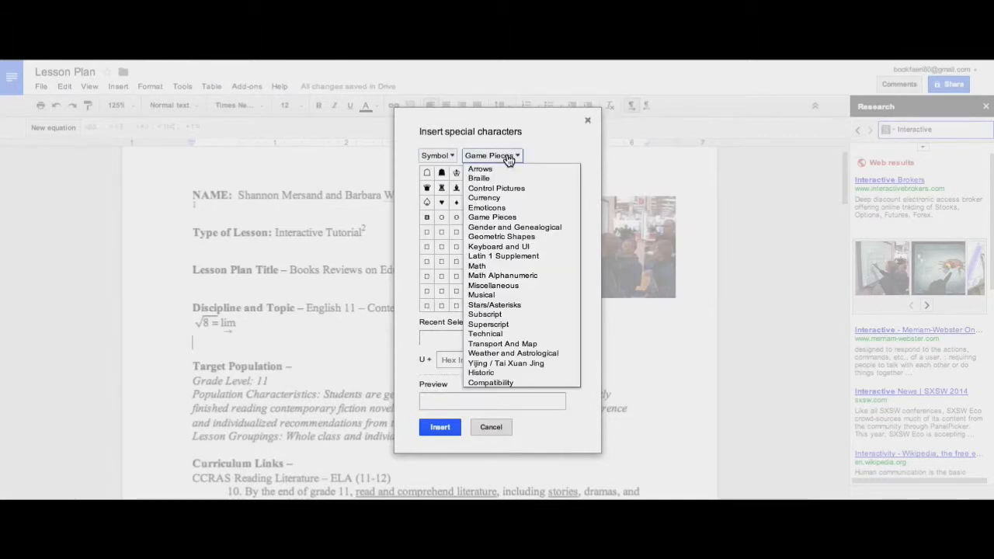
click(481, 295)
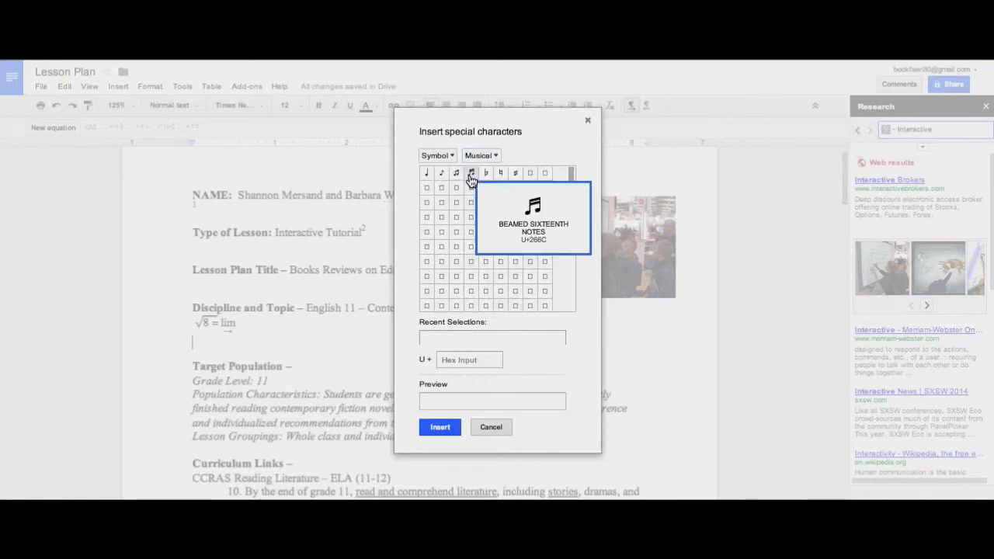
click(494, 155)
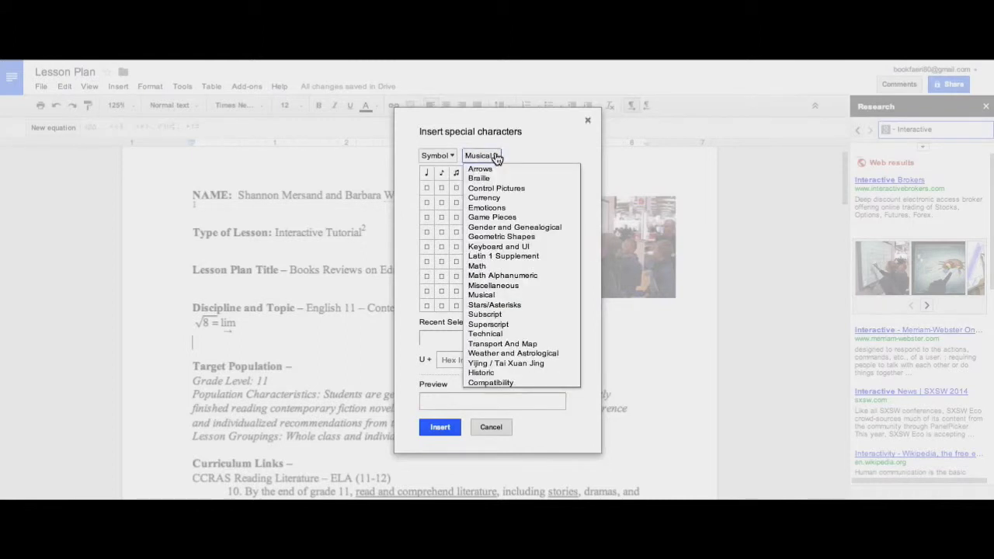
click(505, 354)
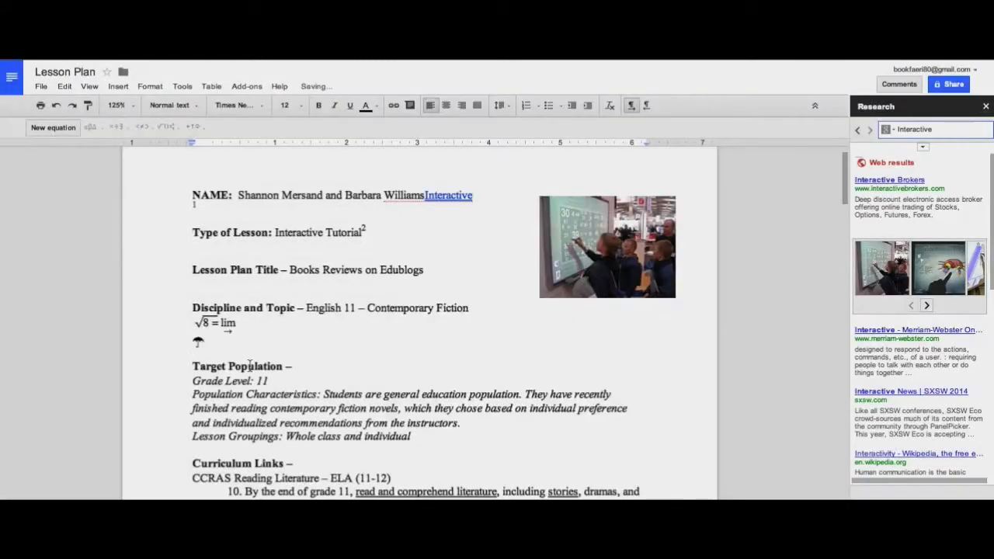
double_click(198, 343)
drag(208, 344, 196, 344)
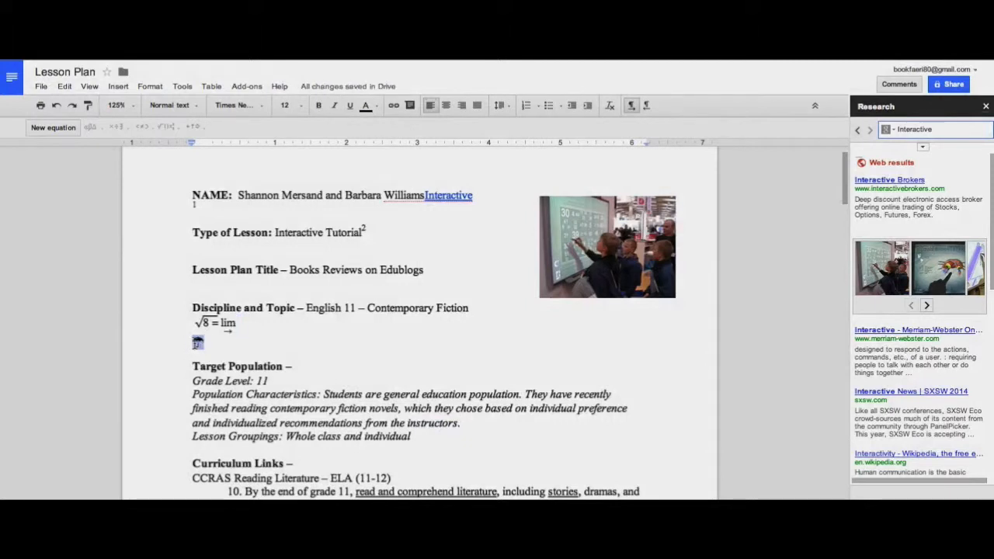
click(341, 341)
Change the document's visibility to Anyone with the link with Can view access and save the sharing settings
click(954, 85)
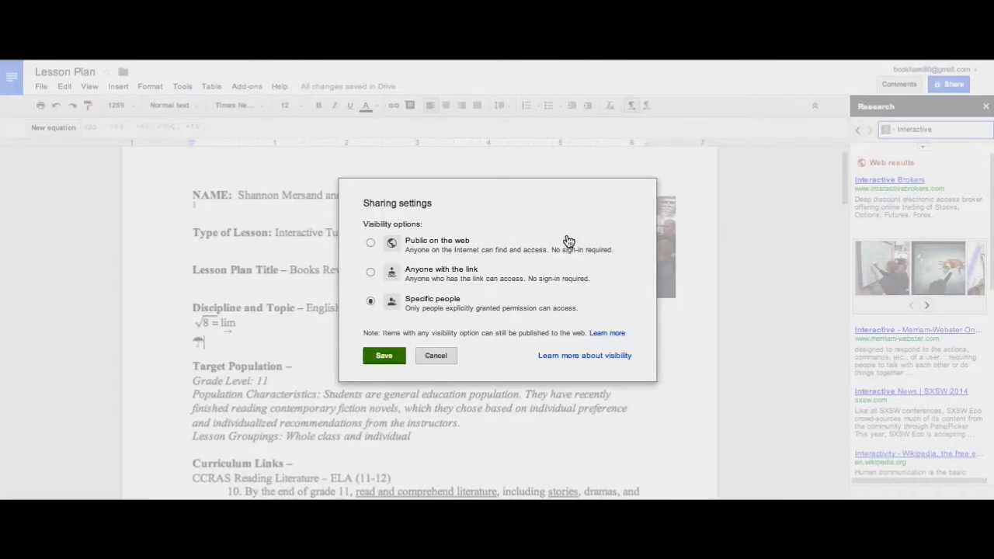
click(567, 237)
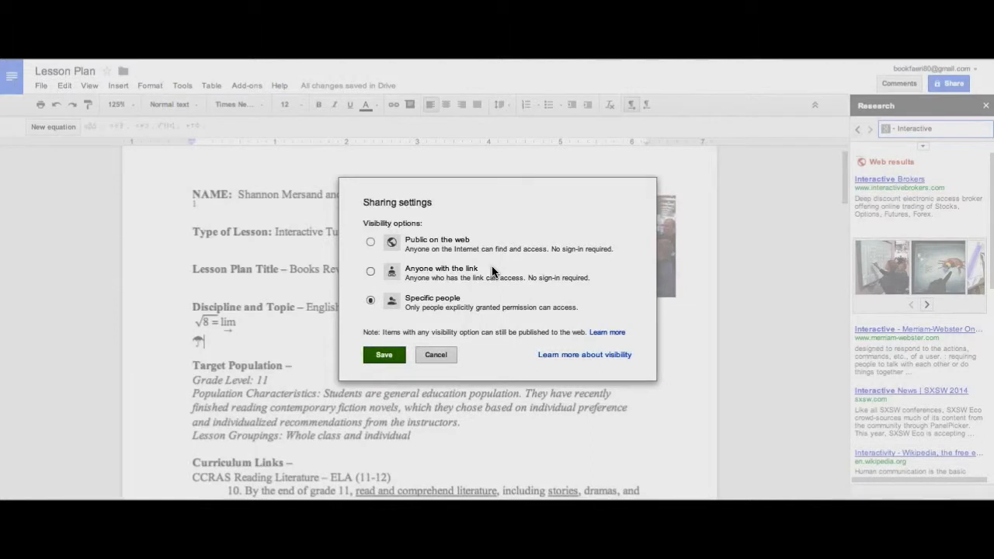
click(371, 272)
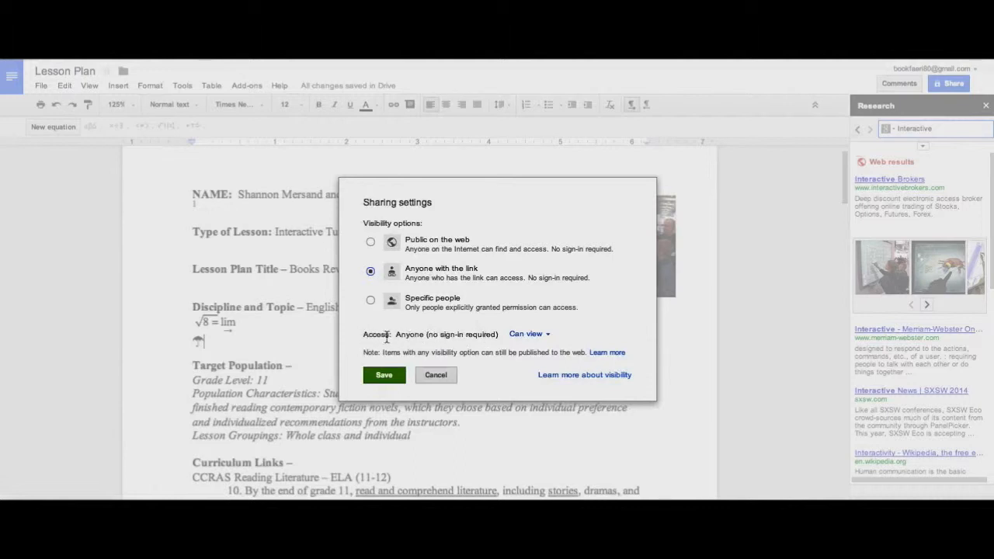
click(546, 342)
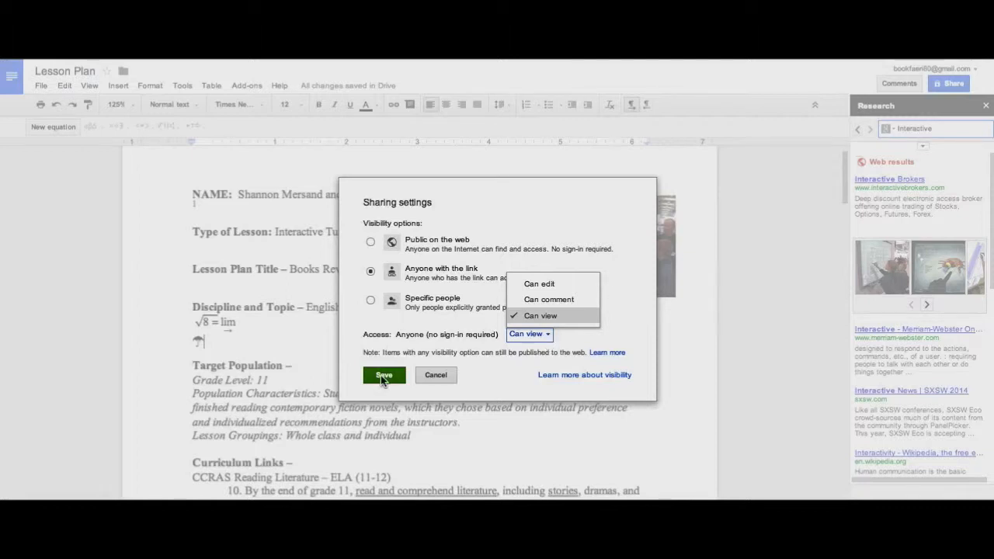
click(561, 320)
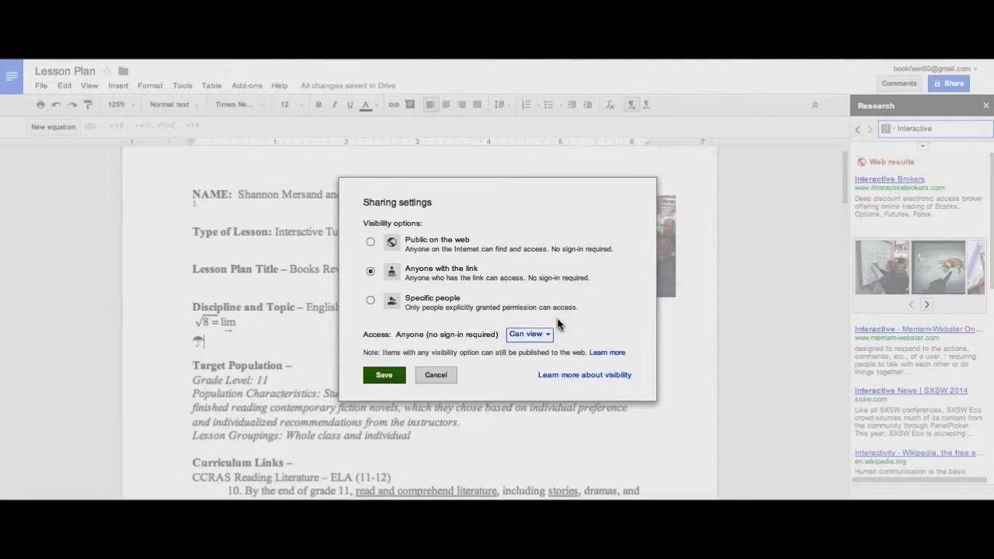
click(379, 372)
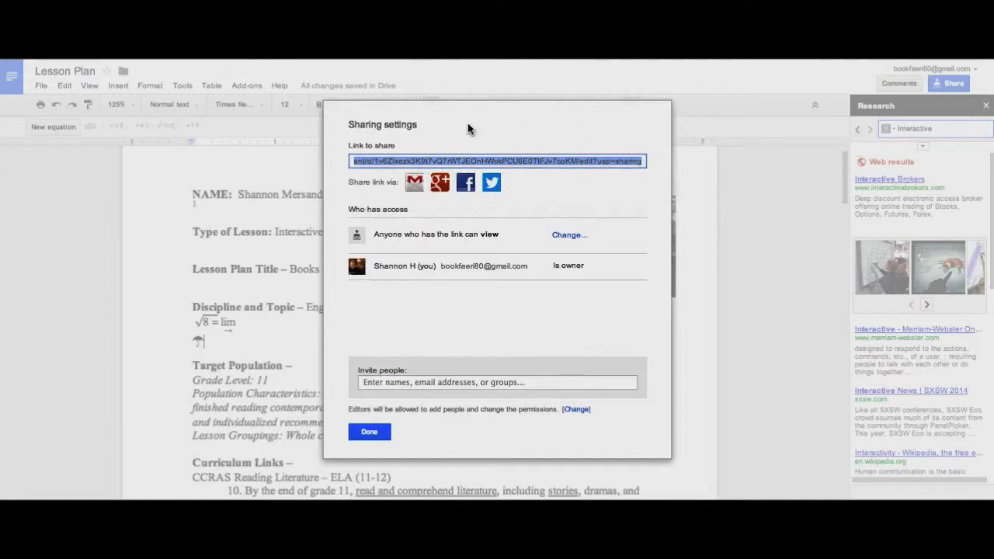
Copy the document's sharing link and open it in another browser signed in with a different account
click(355, 149)
click(359, 161)
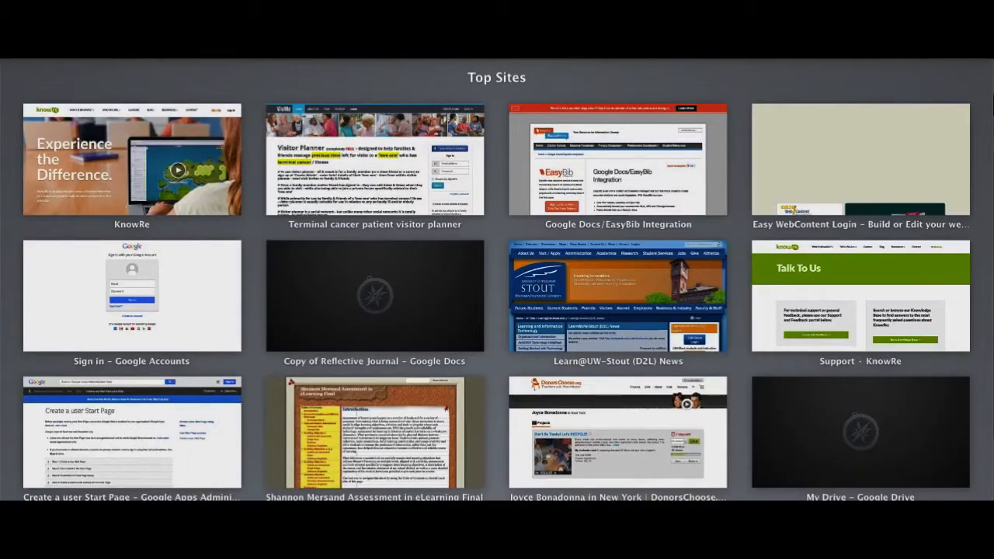
key(Return)
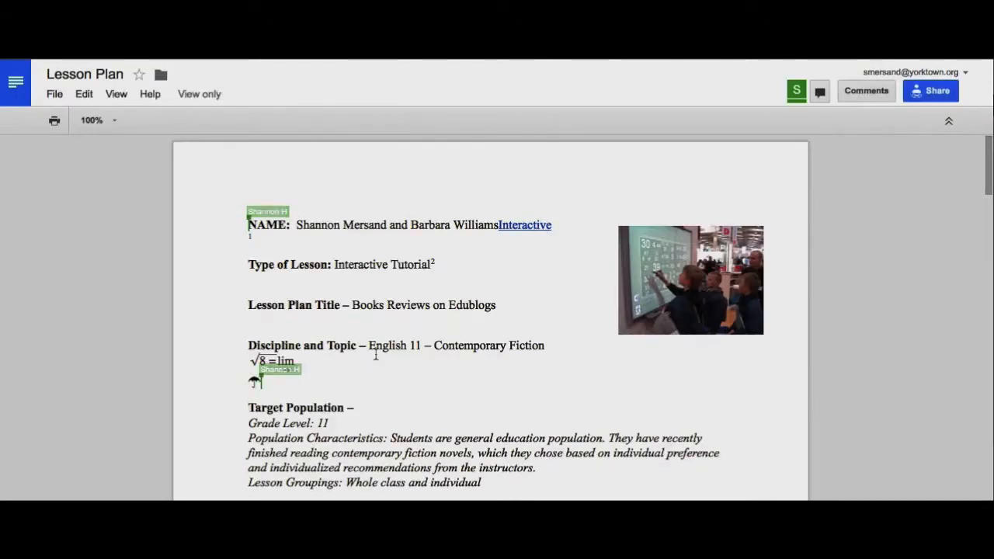
Examine the view-only lesson plan as a recipient, checking text editing, comment permission and the page contents
drag(160, 288, 385, 290)
click(385, 290)
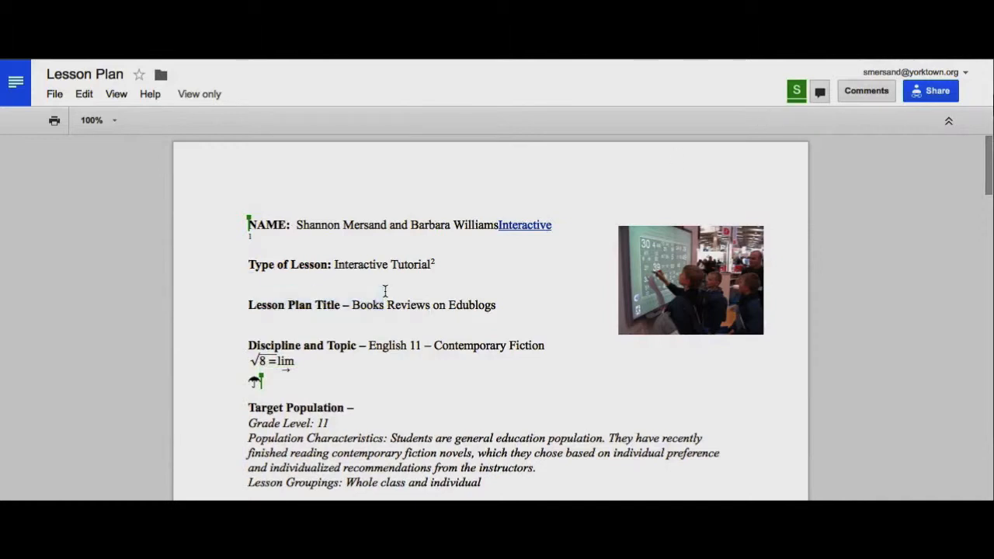
click(878, 93)
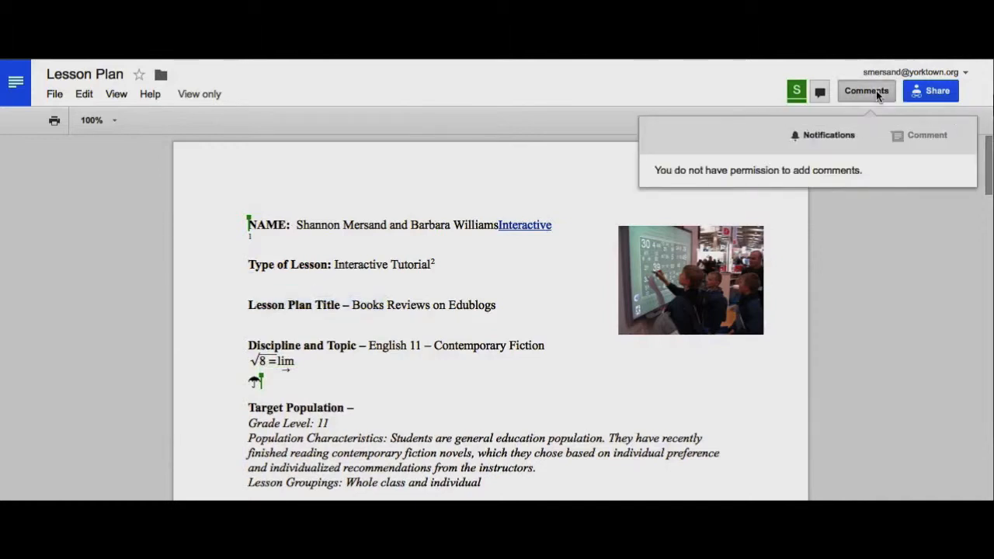
click(469, 282)
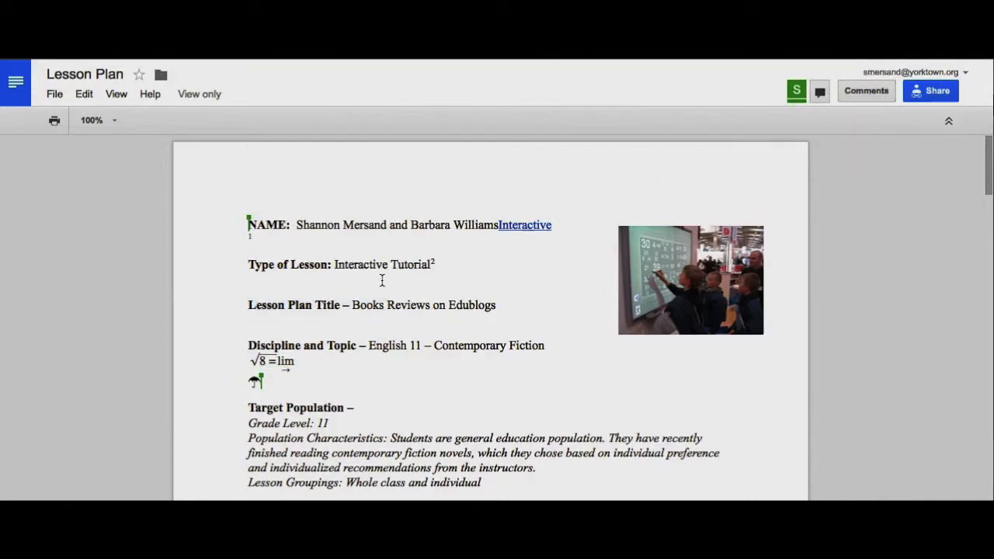
scroll(382, 281, down, 4)
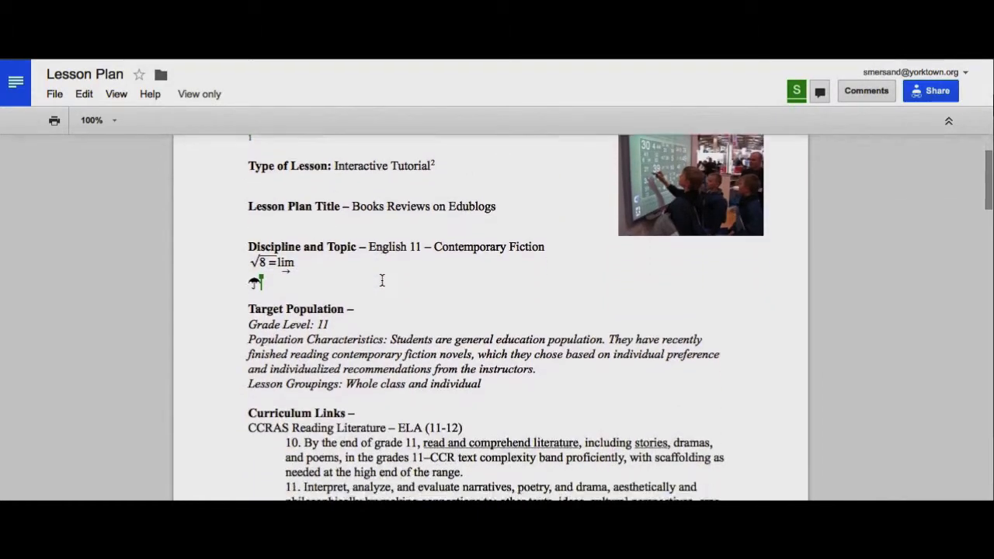
scroll(382, 280, down, 6)
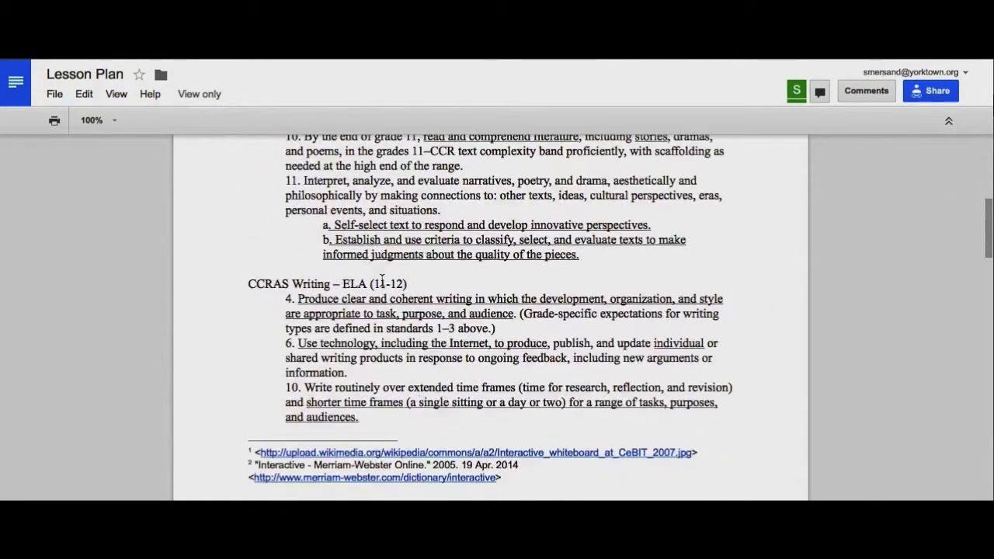
scroll(382, 280, up, 5)
Review the file commands available to a view-only recipient, including the Download as formats
click(54, 95)
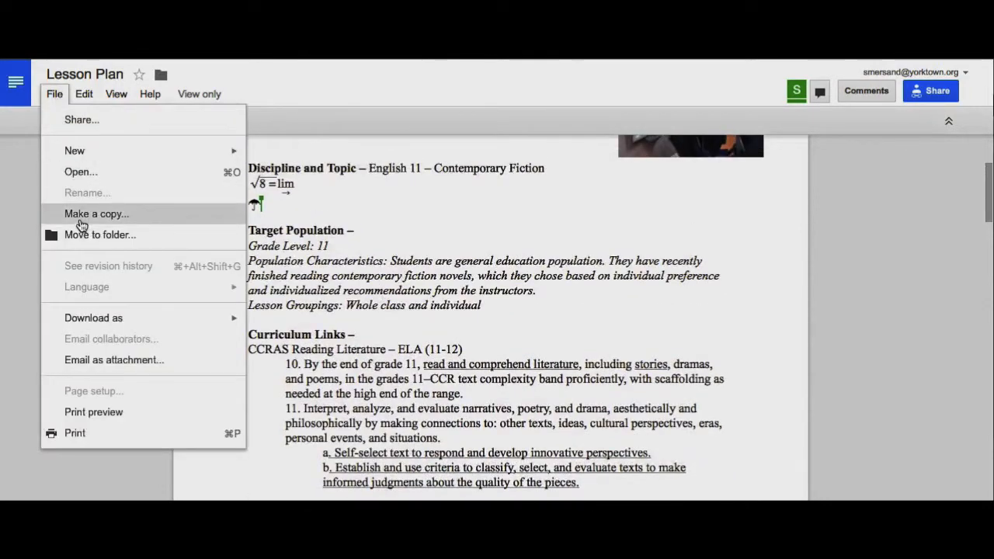
mouse_move(89, 322)
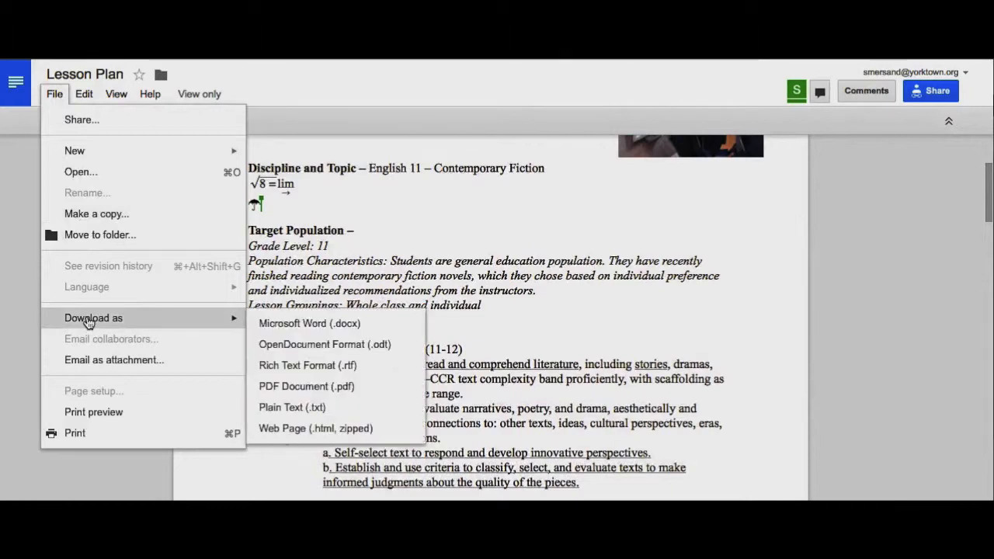
click(428, 205)
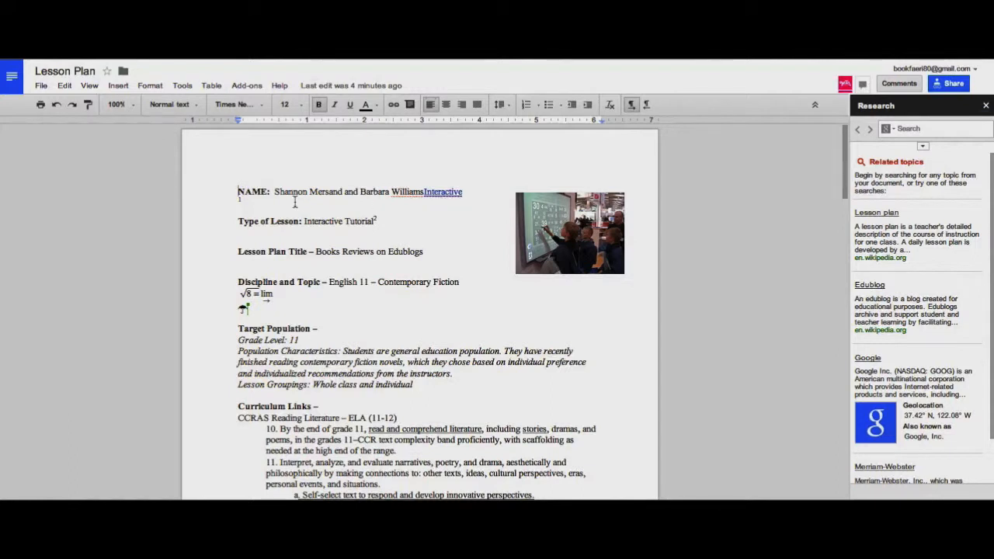
Publish the lesson plan to the web with automatic republishing when changes are made
click(40, 85)
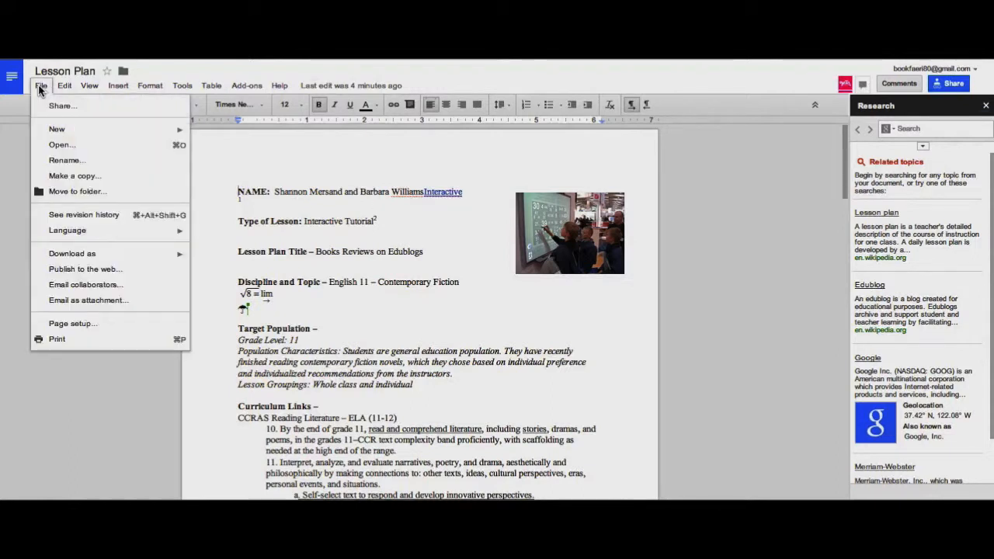
click(58, 269)
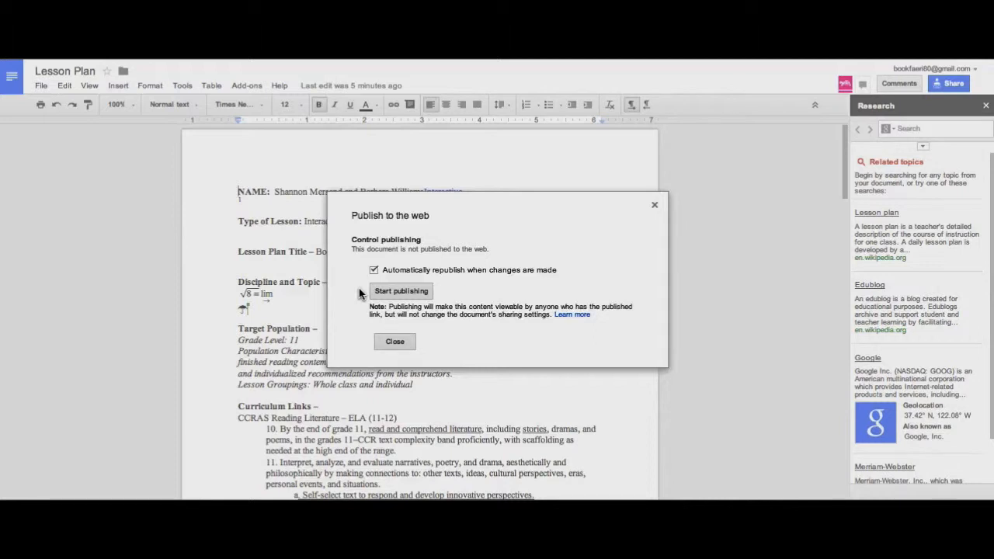
click(425, 293)
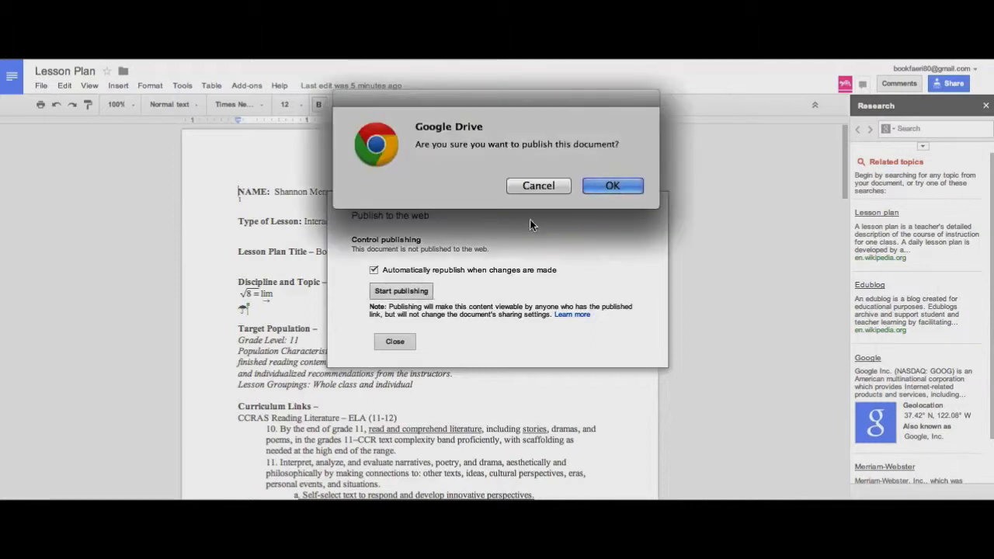
click(612, 187)
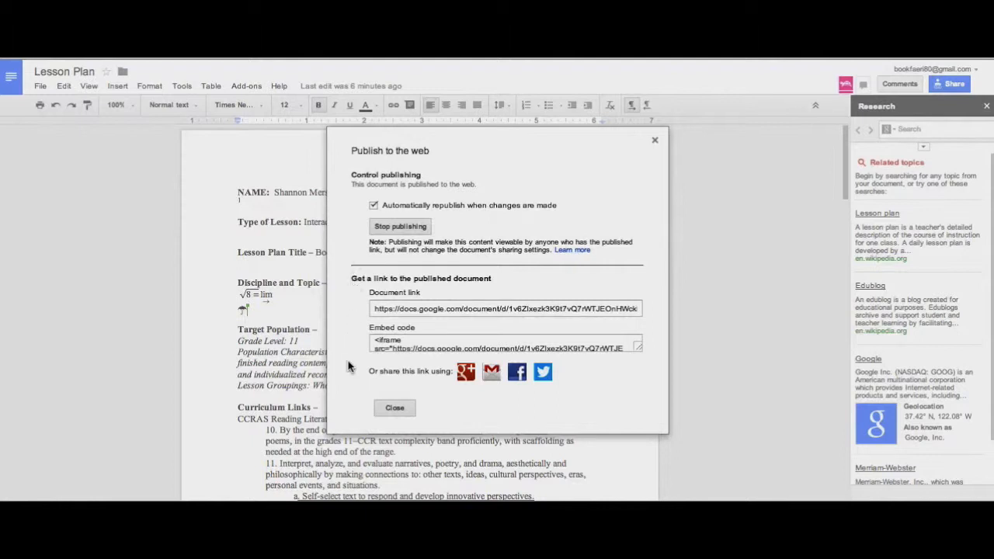
Copy the published lesson plan's document link and open it in a new tab of the other browser
click(387, 313)
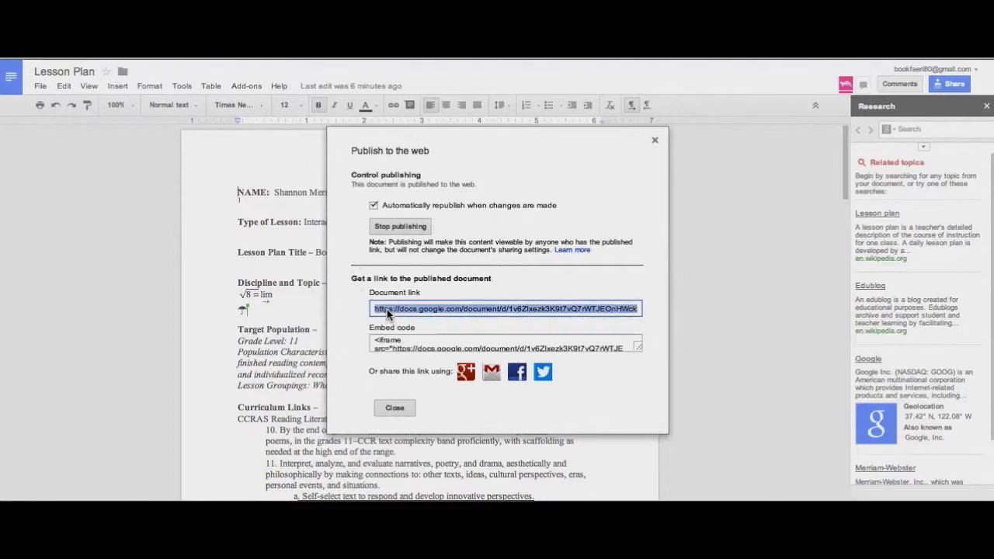
click(377, 341)
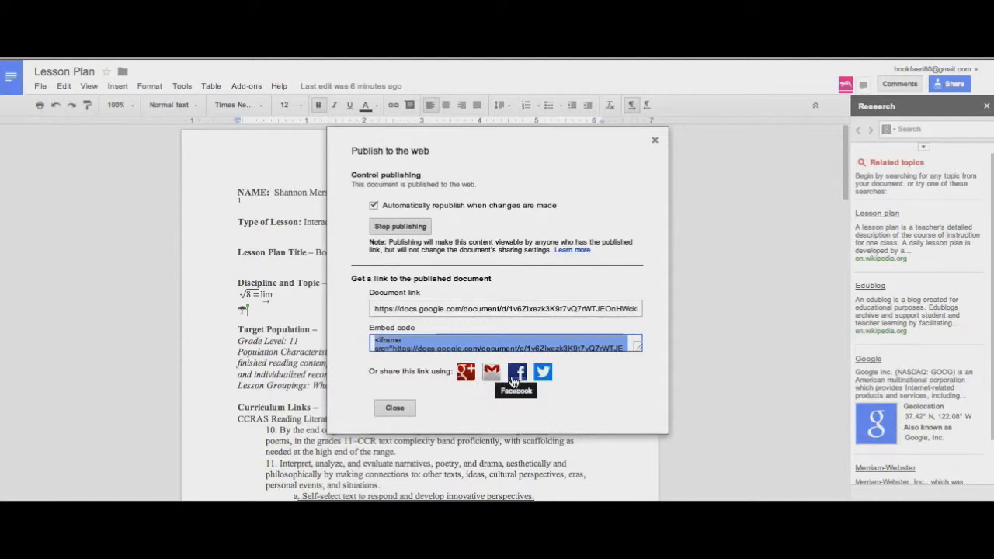
click(455, 308)
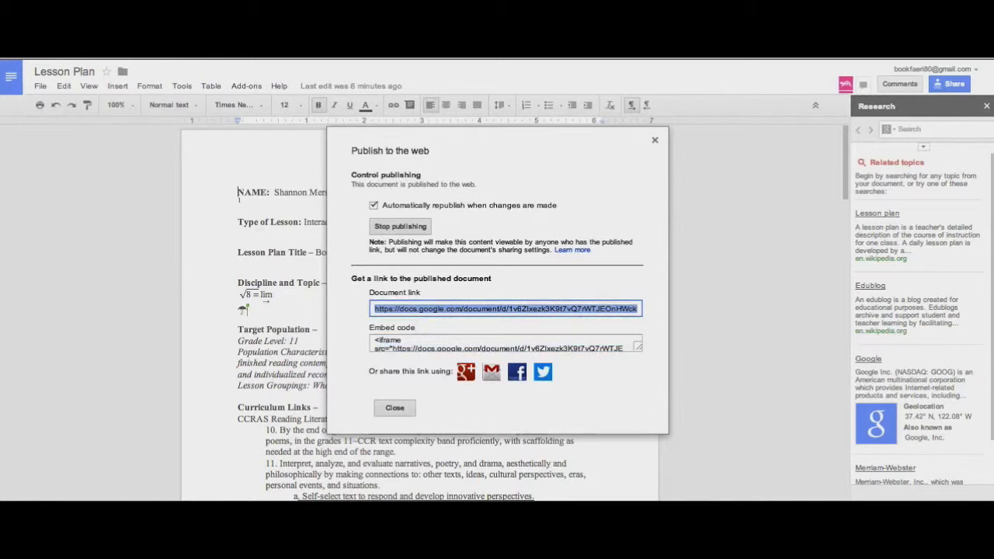
right_click(265, 544)
key(Escape)
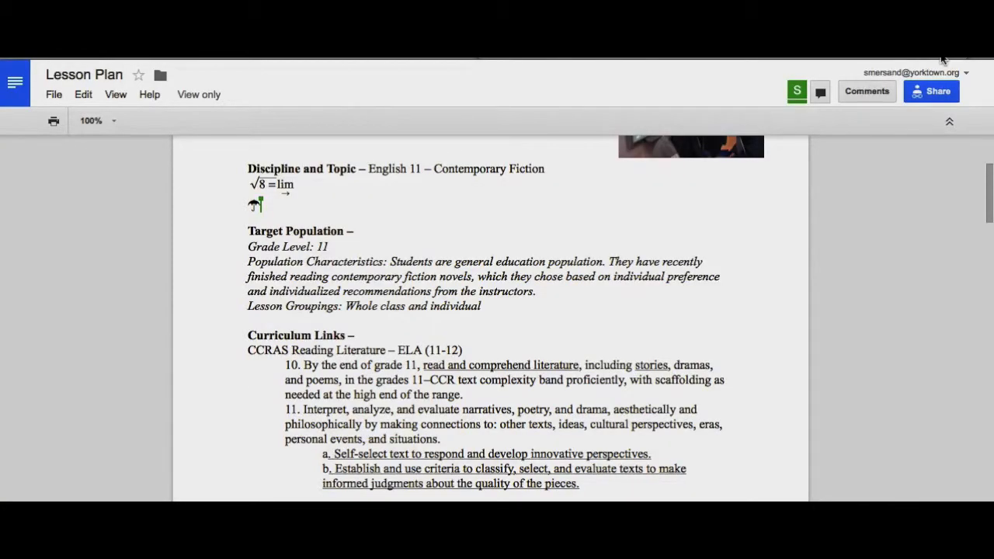
scroll(548, 266, up, 5)
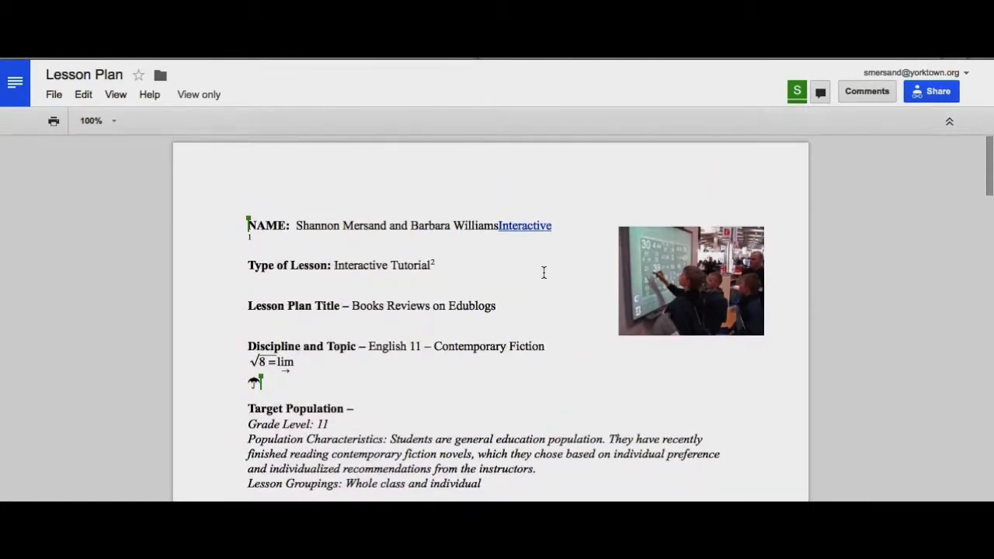
click(959, 58)
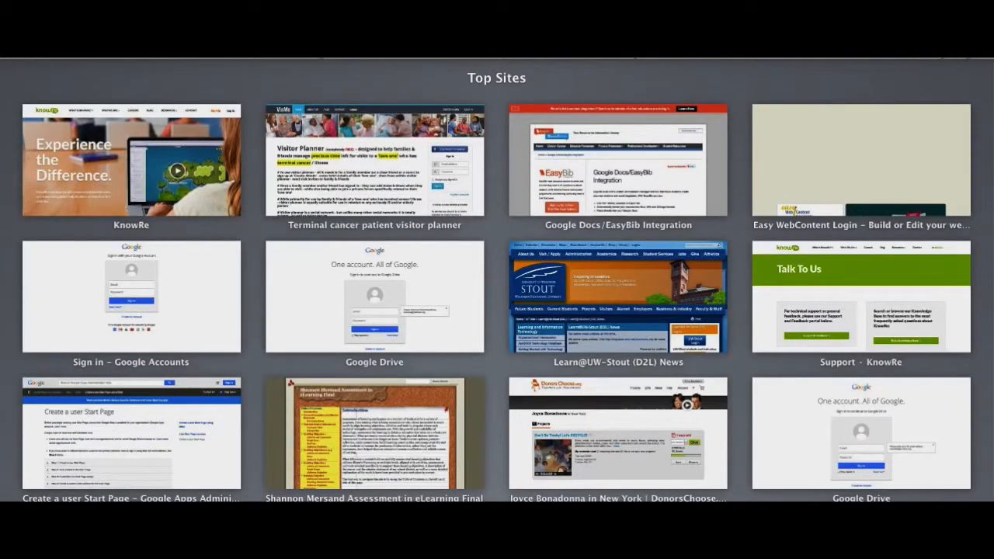
key(Return)
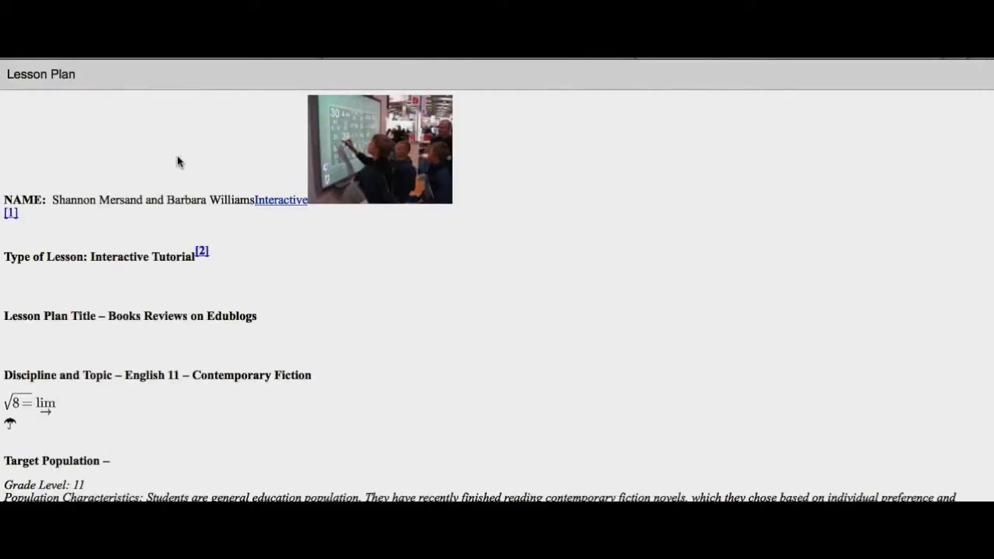
Examine the published lesson plan's contents and second footnote link, and return to the original document to close its publishing settings
scroll(179, 162, down, 2)
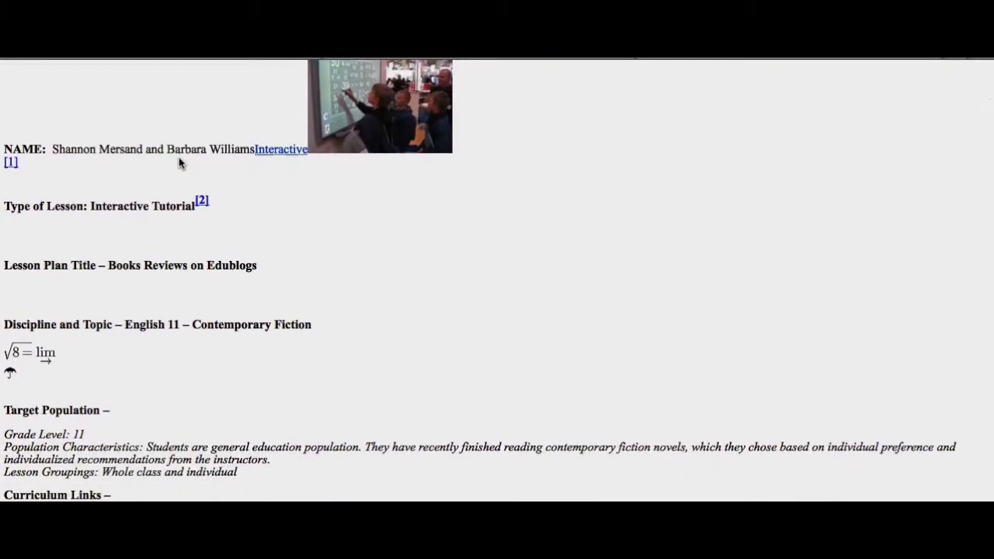
scroll(178, 157, down, 10)
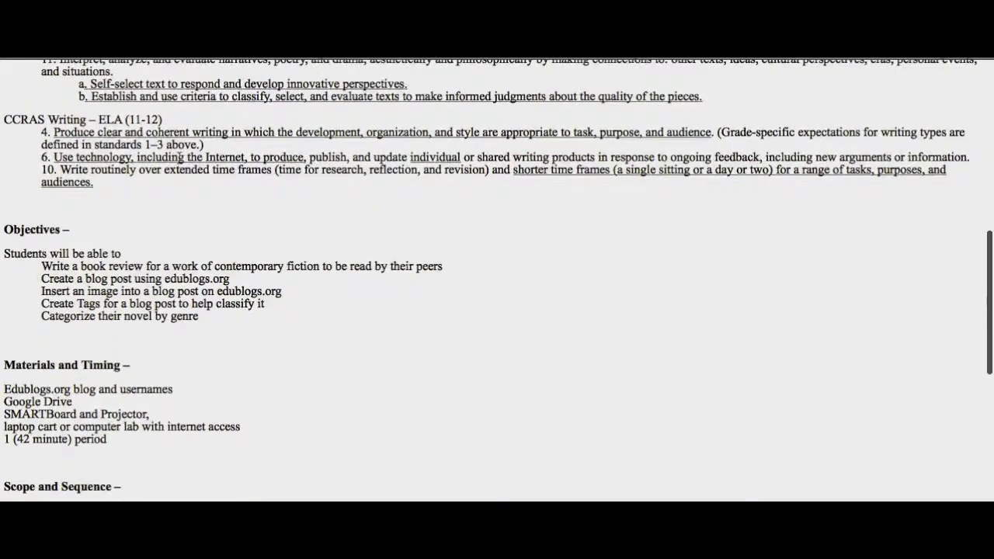
scroll(179, 157, down, 12)
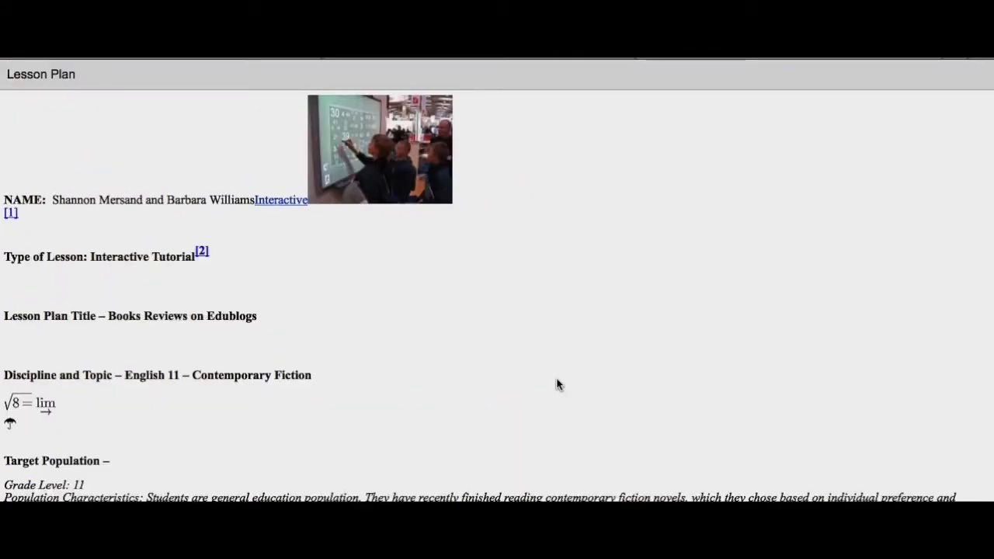
scroll(557, 384, down, 1)
scroll(557, 384, down, 2)
scroll(557, 384, up, 4)
click(202, 253)
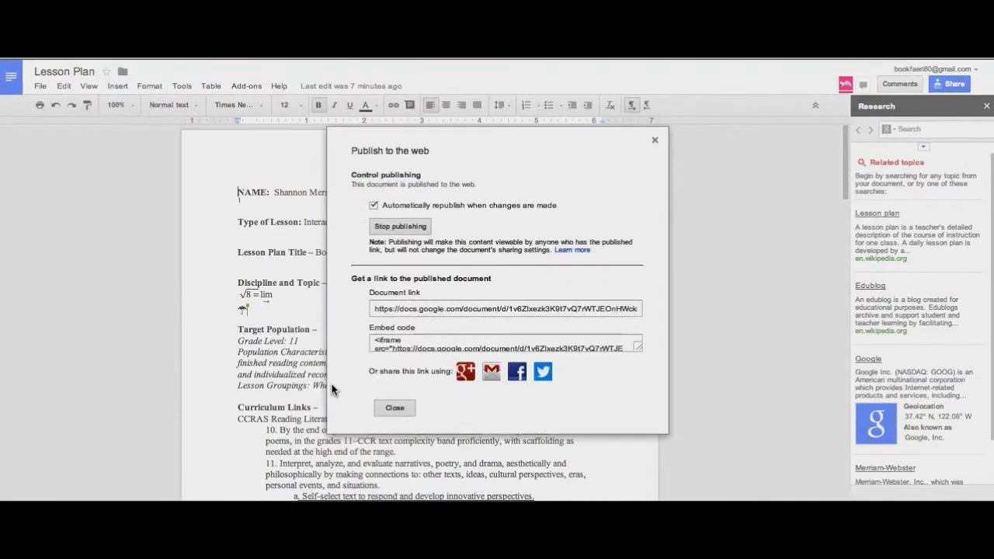
click(393, 408)
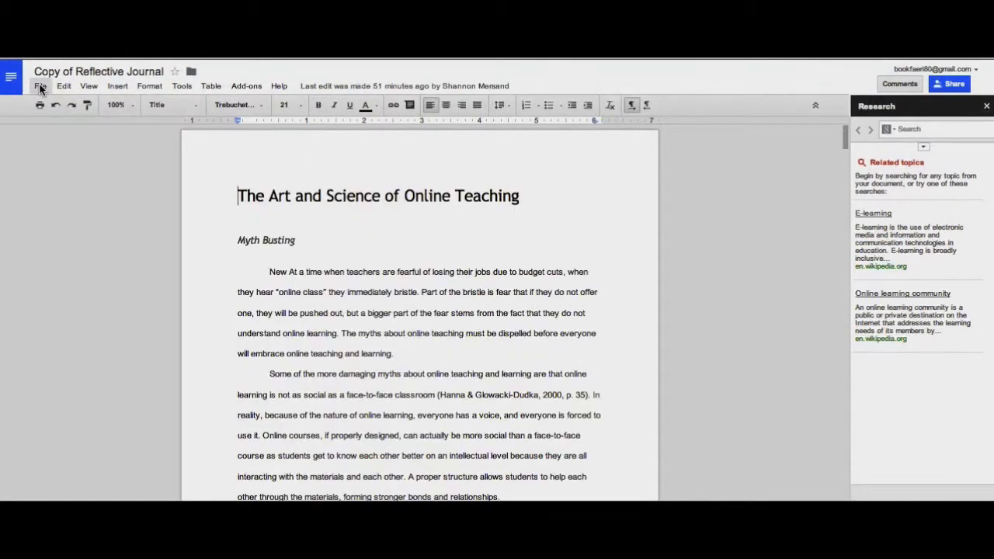
Email the collaborators of Copy of Reflective Journal the message "Great Work!", with a copy to yourself and the item pasted into the email
click(40, 87)
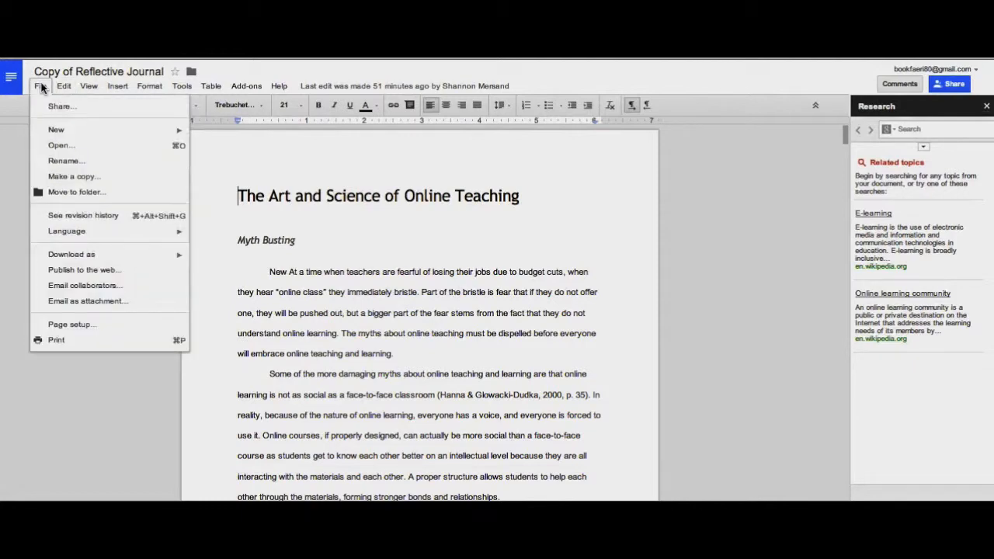
click(65, 288)
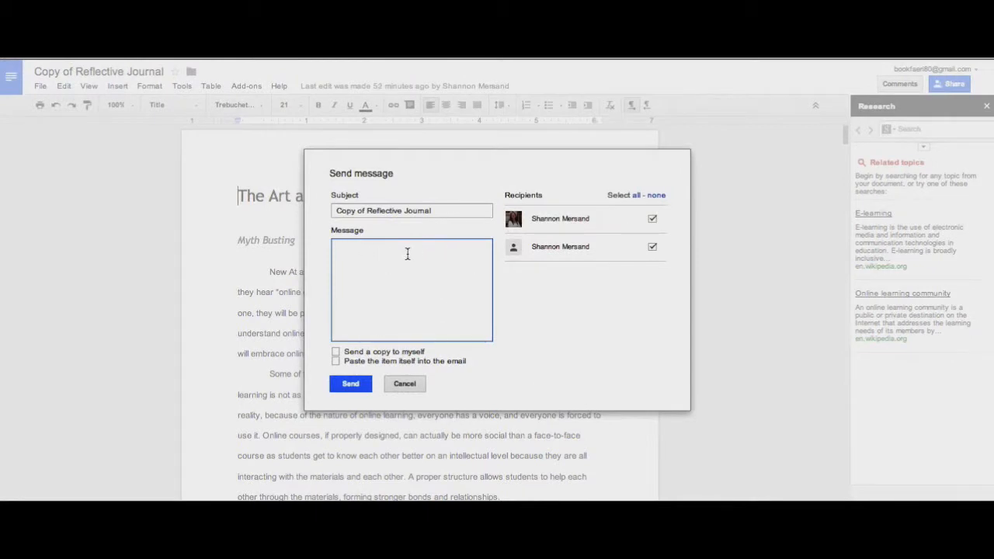
click(336, 354)
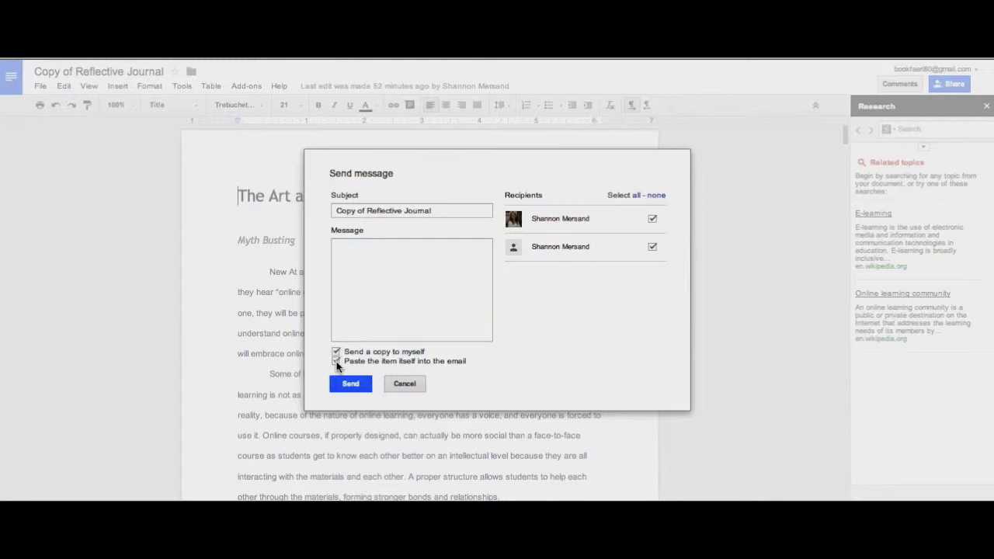
click(336, 362)
click(395, 275)
text(Great Work!)
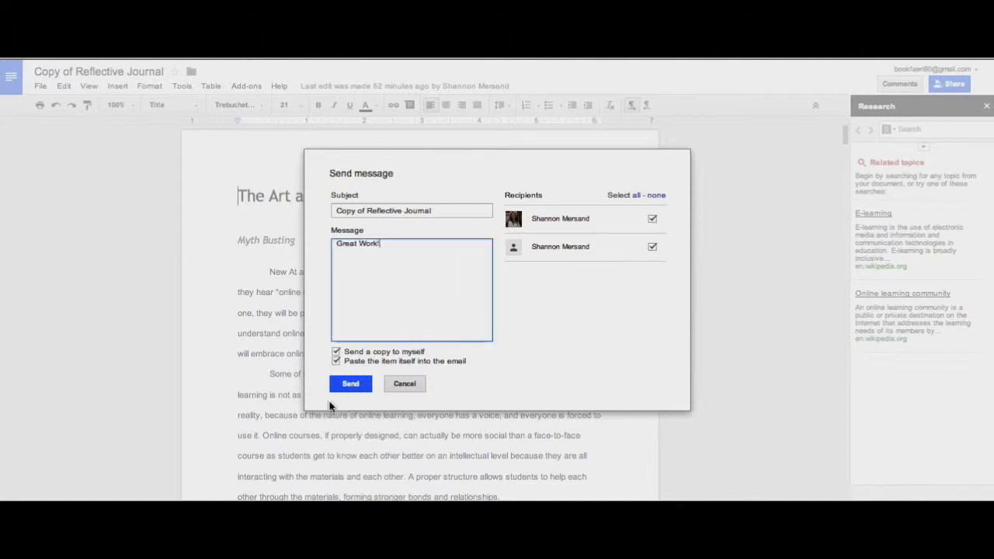
click(347, 386)
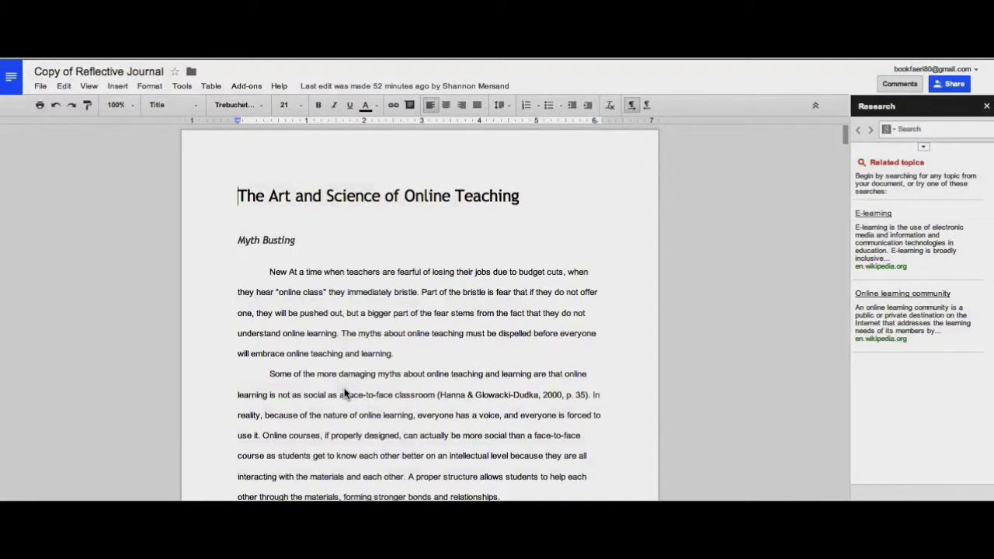